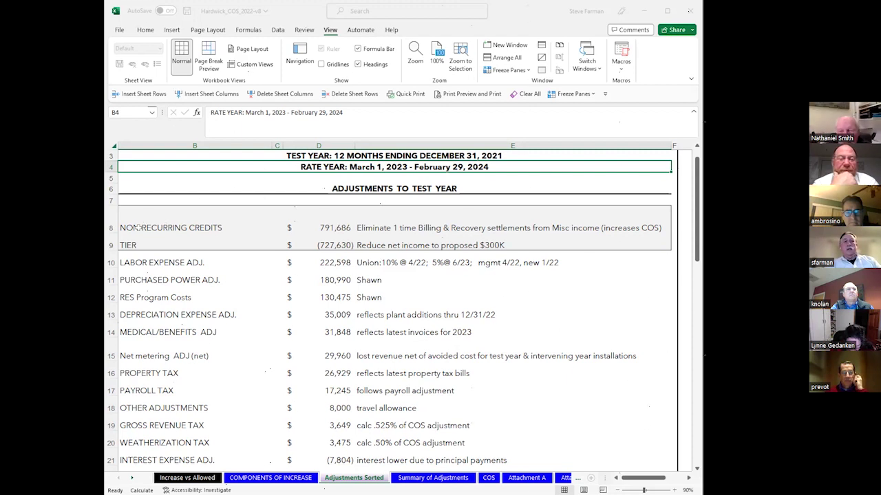
- Examine the non-recurring credits row and the TIER adjustment with its explanatory note on the Adjustments Sorted sheet
drag(139, 227, 472, 233)
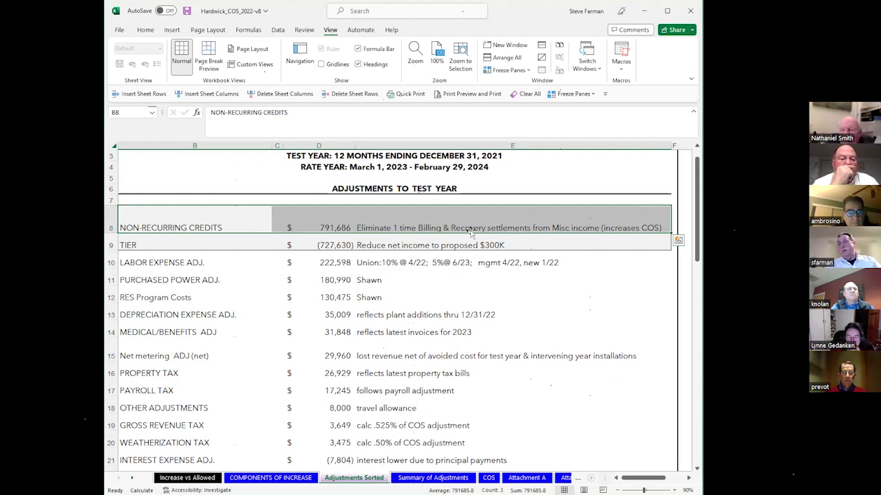
click(139, 241)
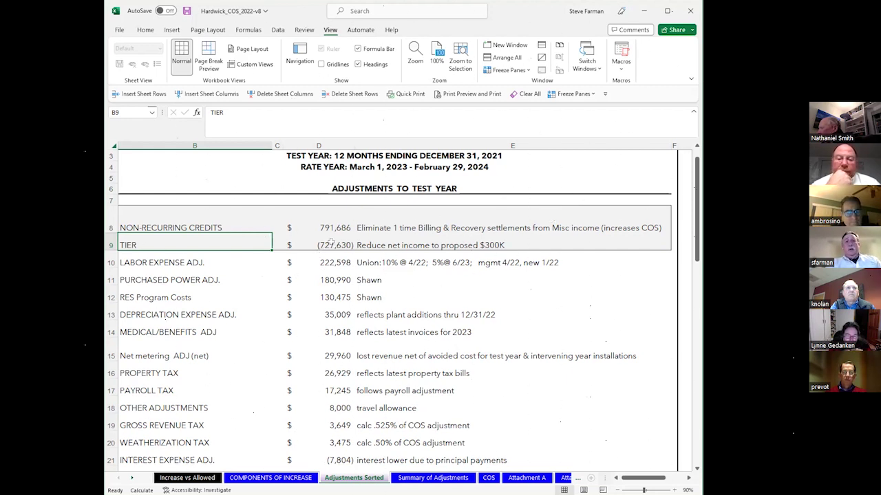
click(379, 244)
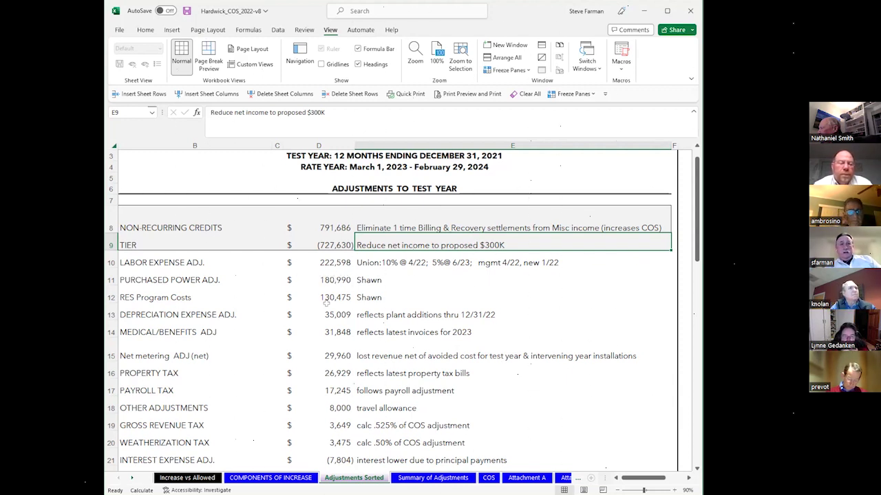
- Check the total adjustments formula, the test year cost of service and the percentage beside the proposed cost of service
scroll(314, 329, down, 2)
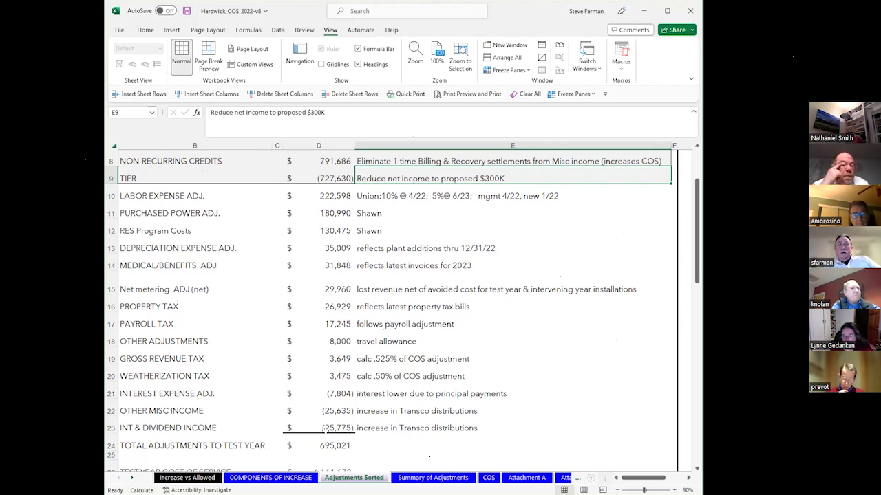
click(344, 446)
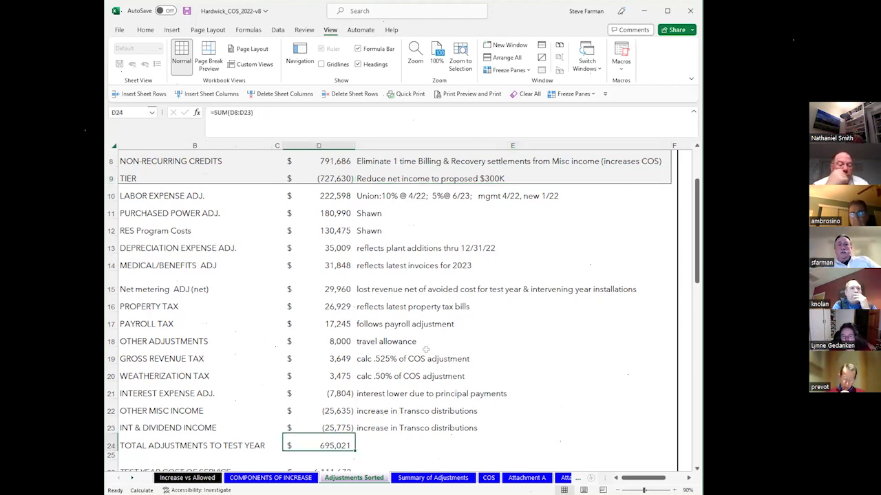
scroll(426, 350, down, 2)
click(321, 372)
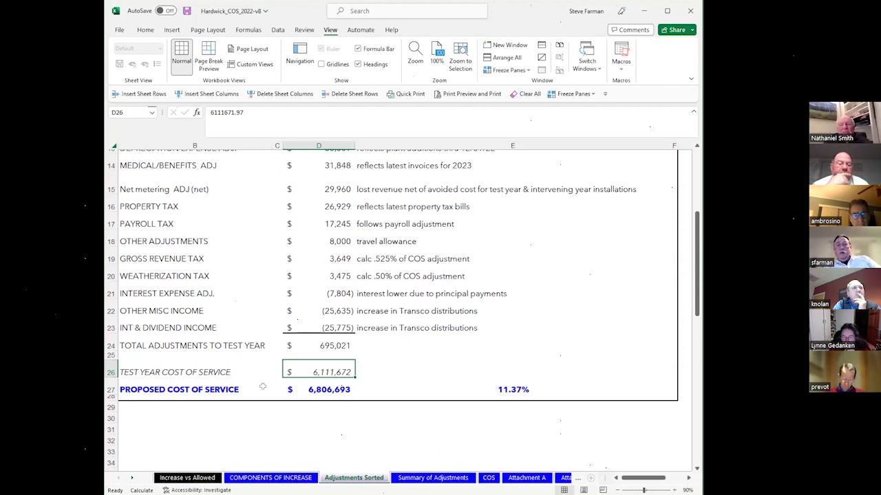
click(519, 390)
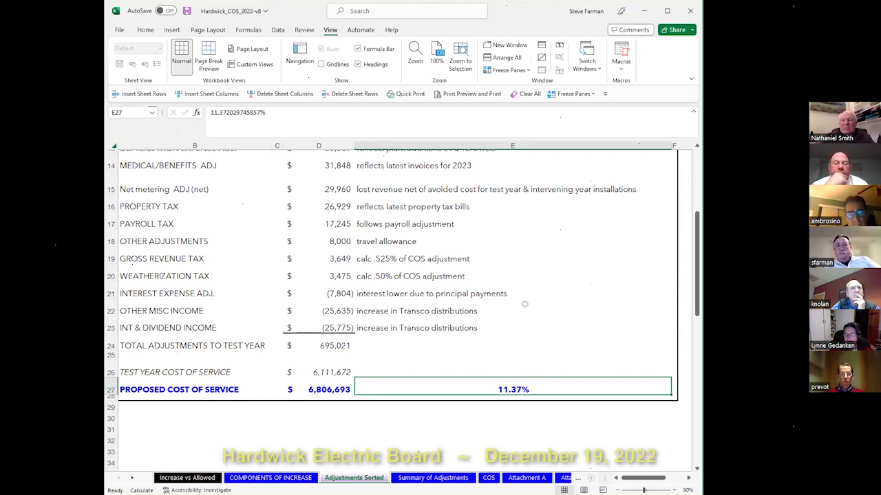
- Review the list of adjustments and highlight the depreciation expense adjustment row from its label through its note
scroll(519, 309, up, 3)
scroll(525, 304, down, 1)
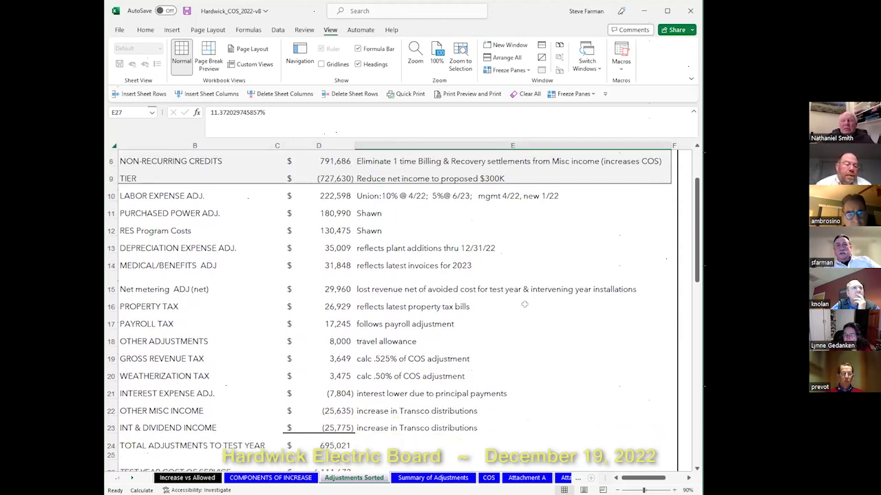
scroll(524, 304, up, 2)
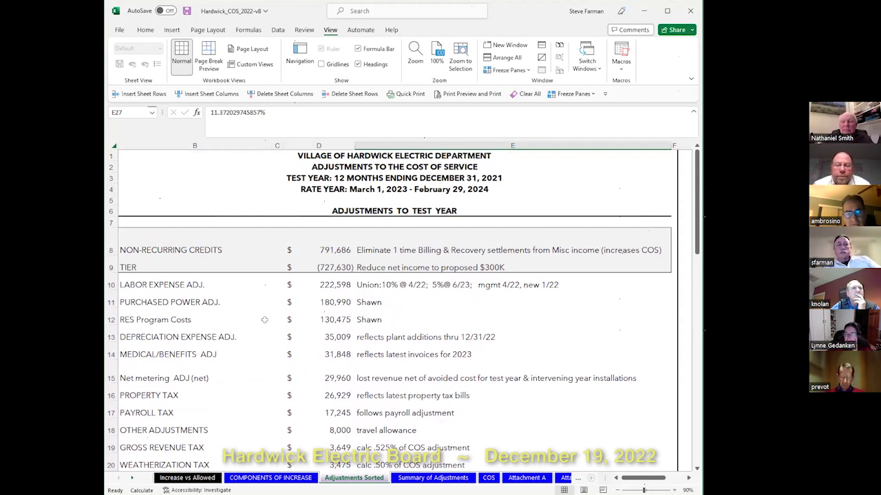
scroll(264, 307, down, 4)
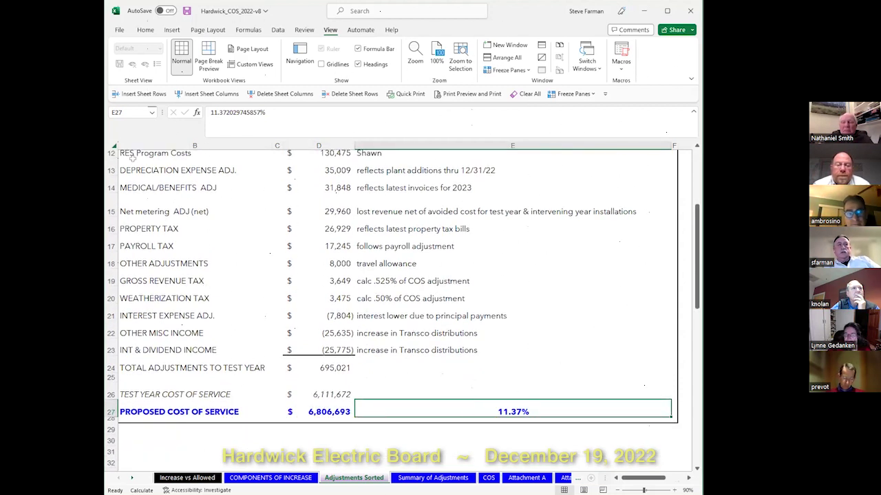
drag(125, 170, 373, 168)
drag(483, 168, 483, 168)
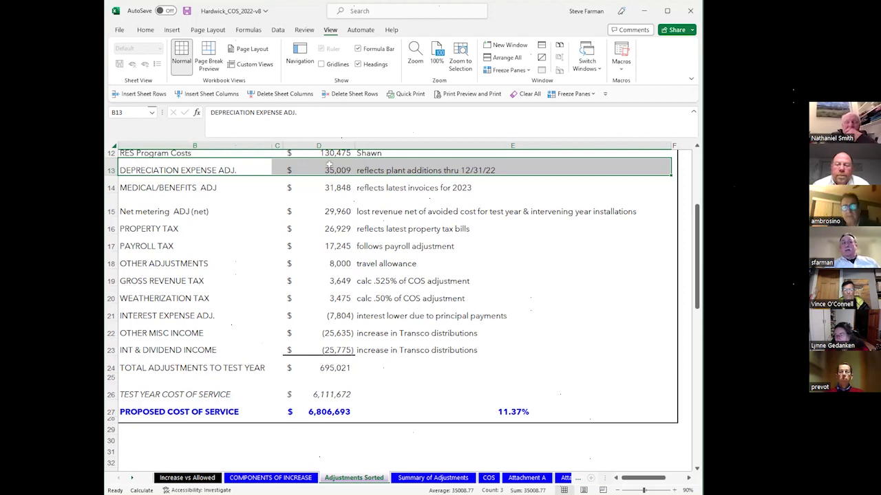
- Highlight the TIER and labor expense rows, and inspect the medical/benefits adjustment amount and its note
scroll(332, 164, up, 1)
scroll(161, 187, up, 1)
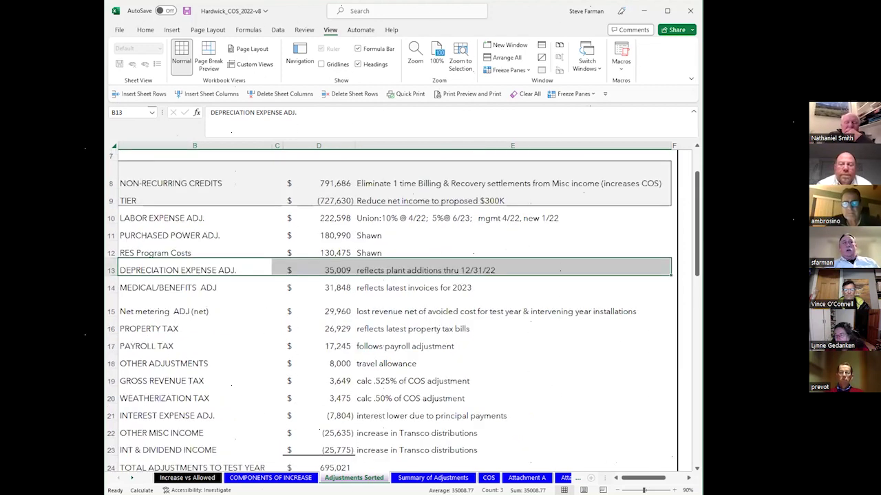
drag(158, 201, 420, 205)
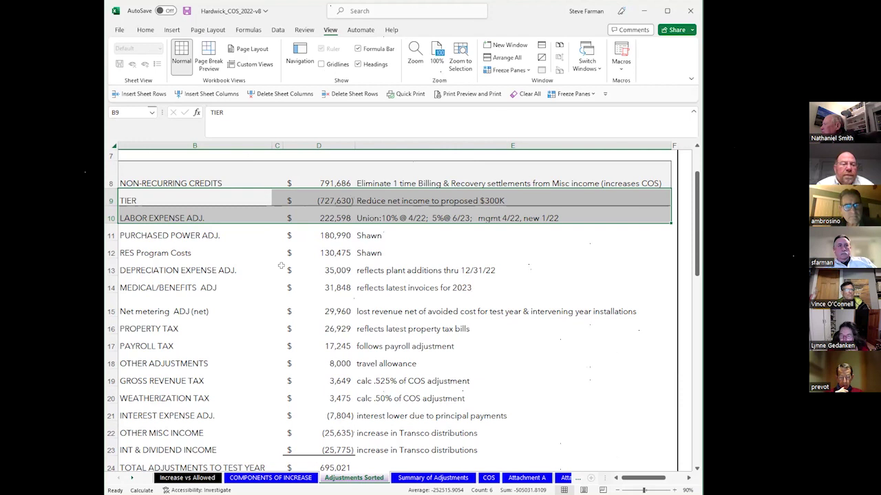
click(333, 288)
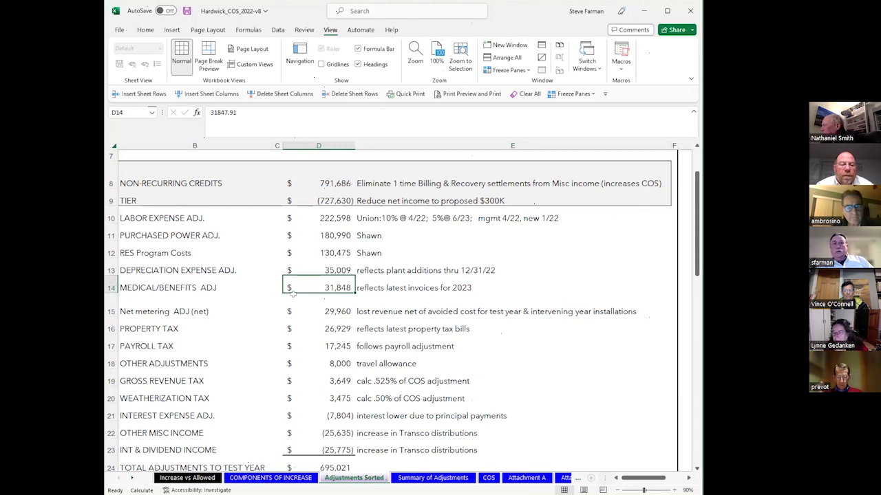
click(375, 289)
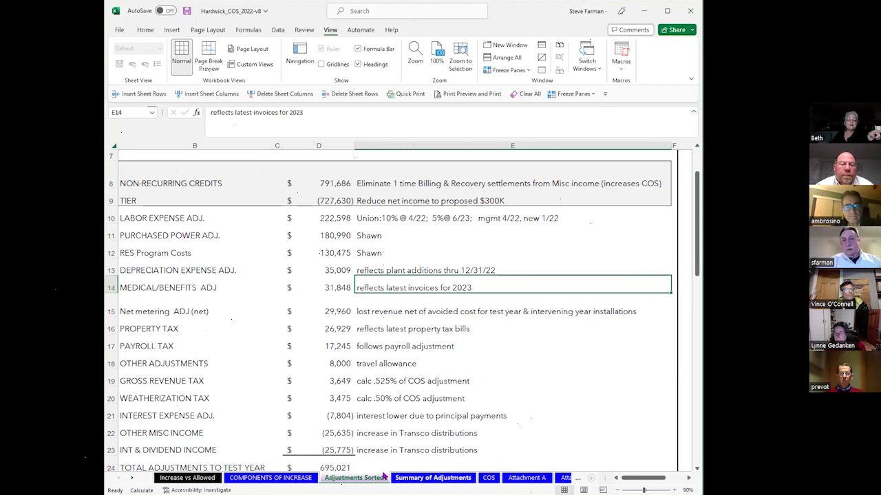
- Open the MEDICAL PREMIUM sheet and enlarge its view to 120%
click(132, 480)
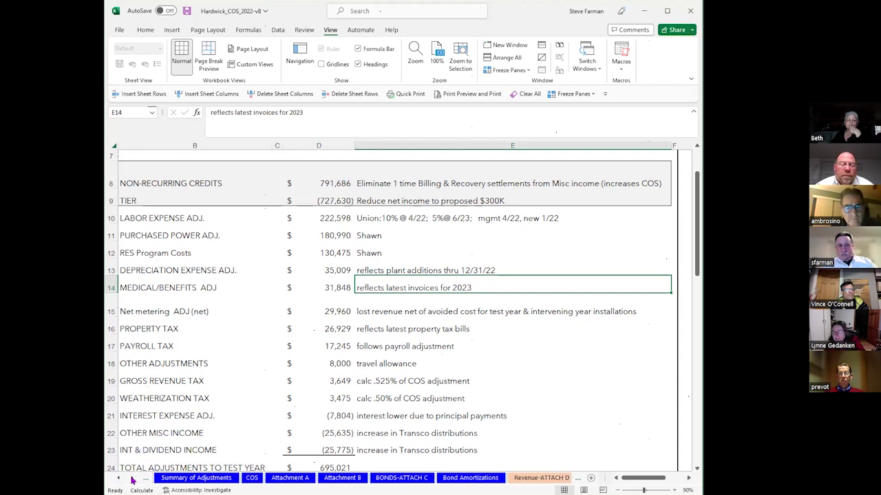
click(133, 481)
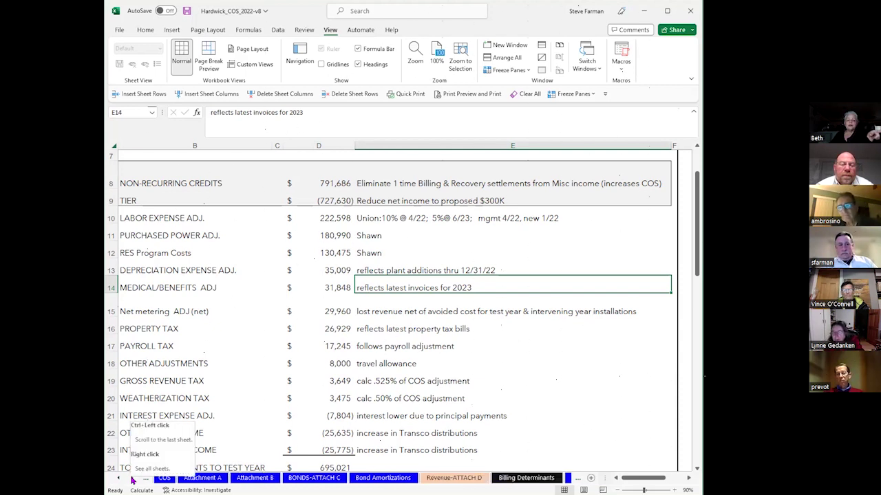
click(132, 480)
click(132, 480)
click(132, 480)
click(132, 481)
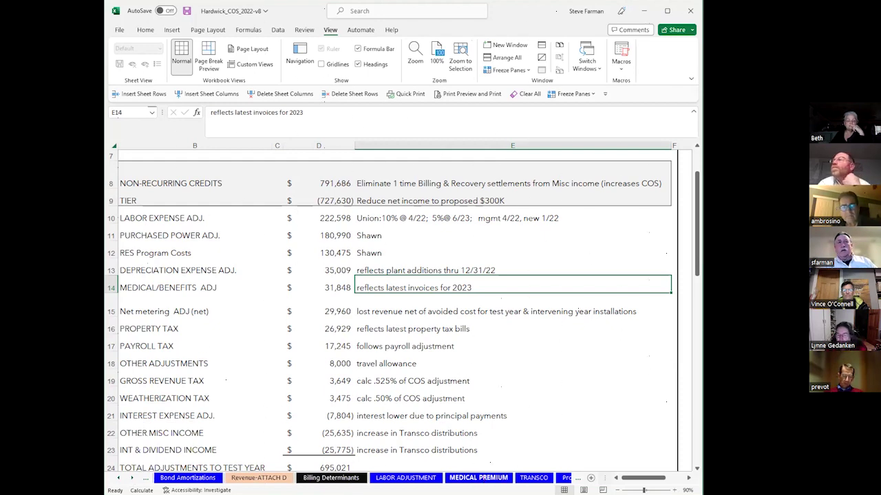
click(484, 480)
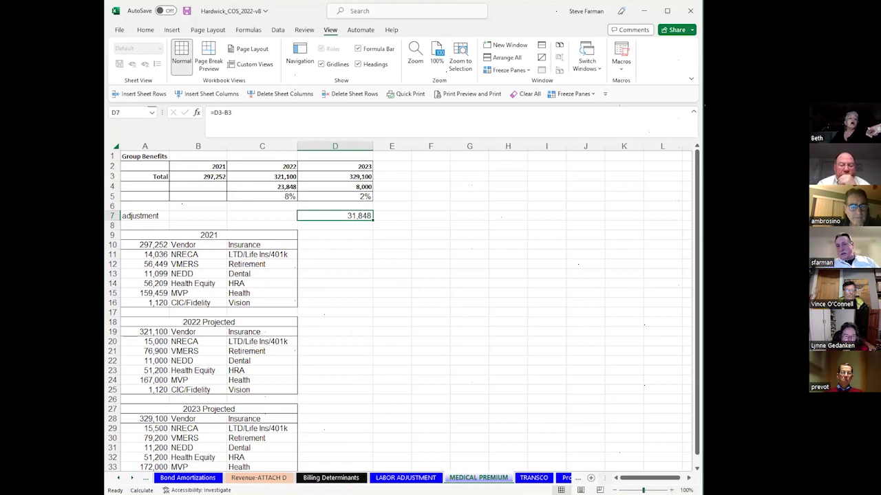
click(672, 491)
click(673, 491)
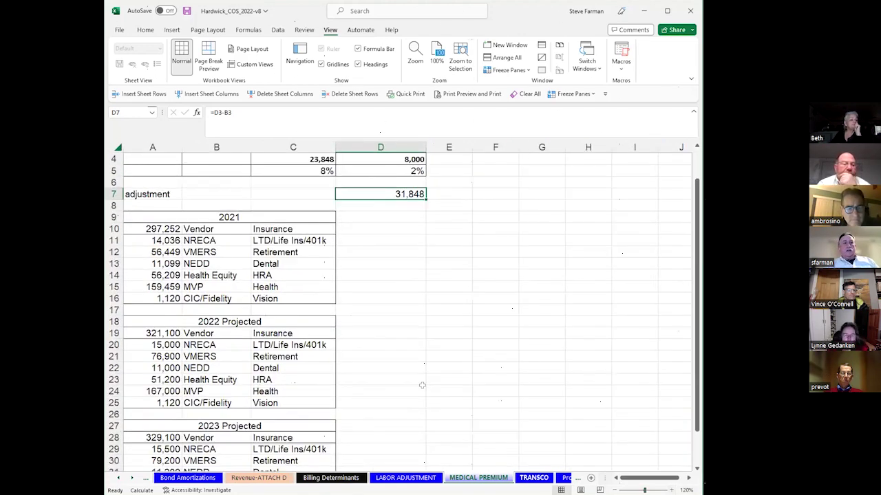
- Review the yearly vendor and insurance breakdowns, highlighting the whole 2023 Projected table
scroll(347, 360, down, 3)
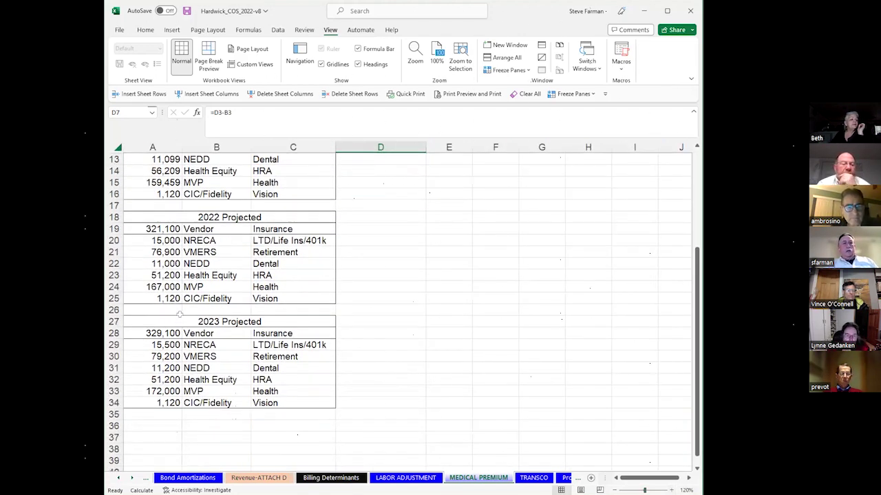
drag(131, 320, 217, 405)
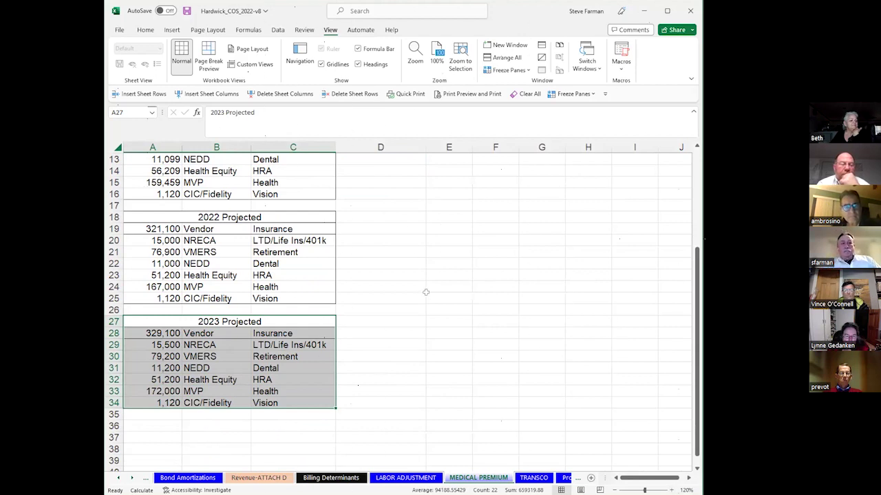
scroll(426, 293, up, 3)
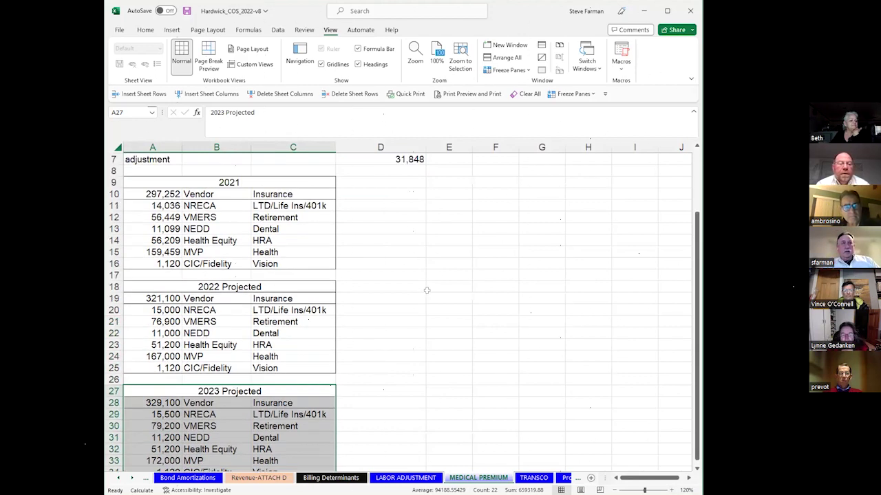
scroll(424, 311, up, 1)
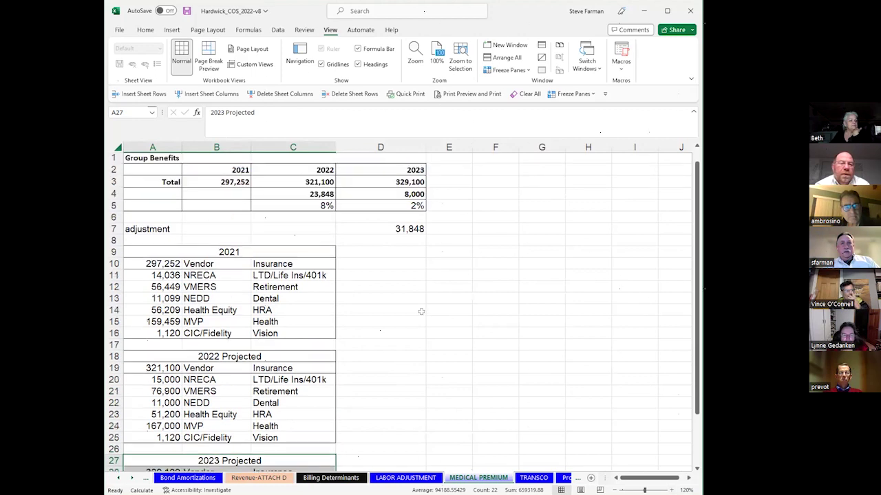
- Compare the 2021, 2022 and 2023 group benefits totals and inspect the formula behind the adjustment
click(243, 183)
drag(242, 183, 374, 183)
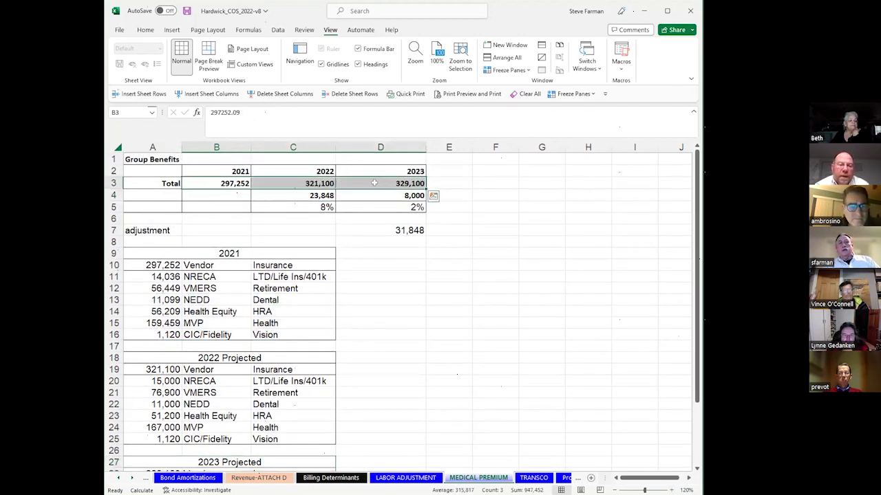
click(213, 181)
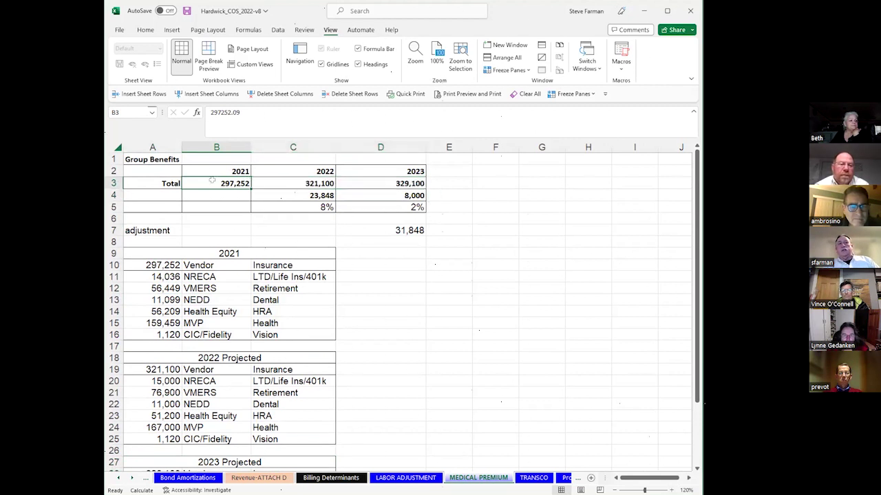
click(309, 181)
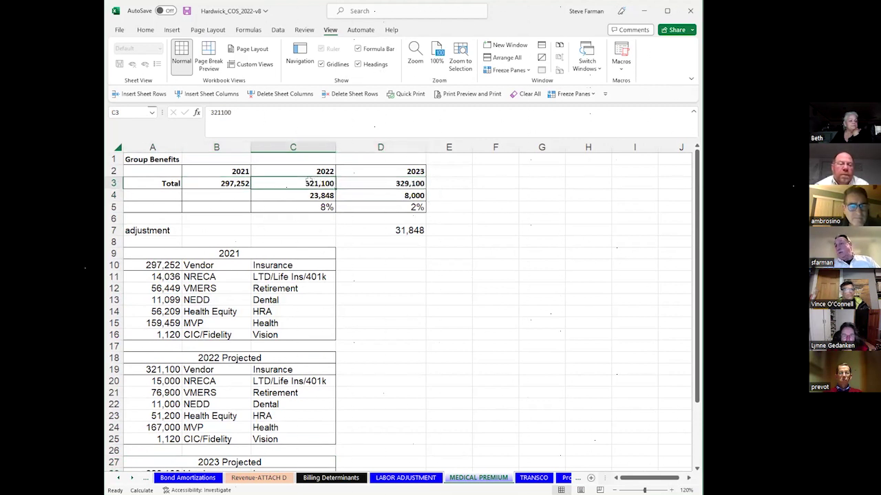
click(391, 183)
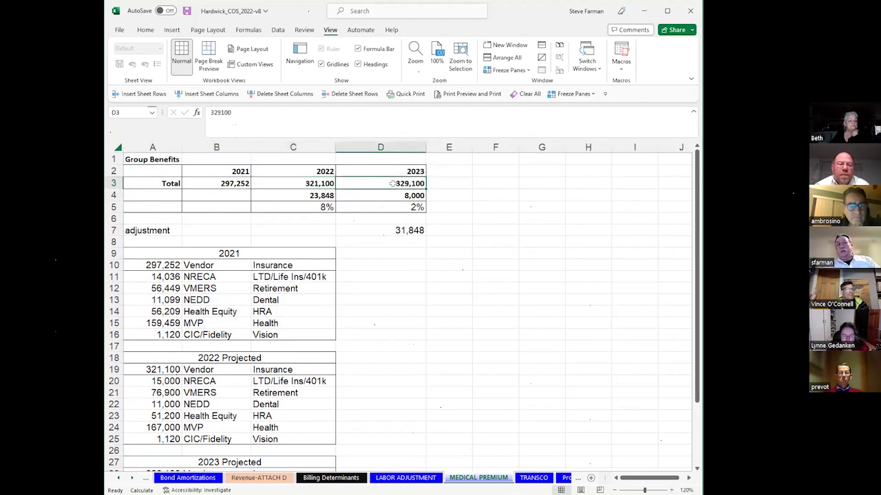
click(418, 233)
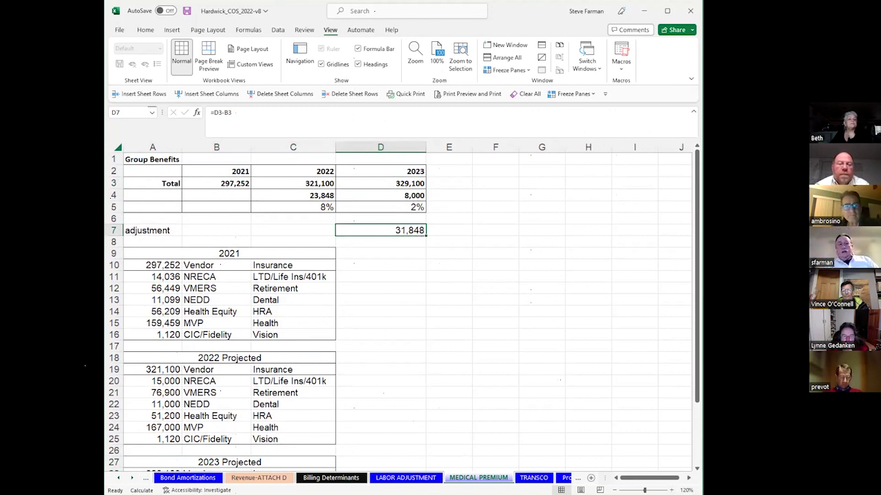
- Return to the Adjustments Sorted sheet
click(117, 481)
click(117, 481)
click(118, 480)
click(117, 480)
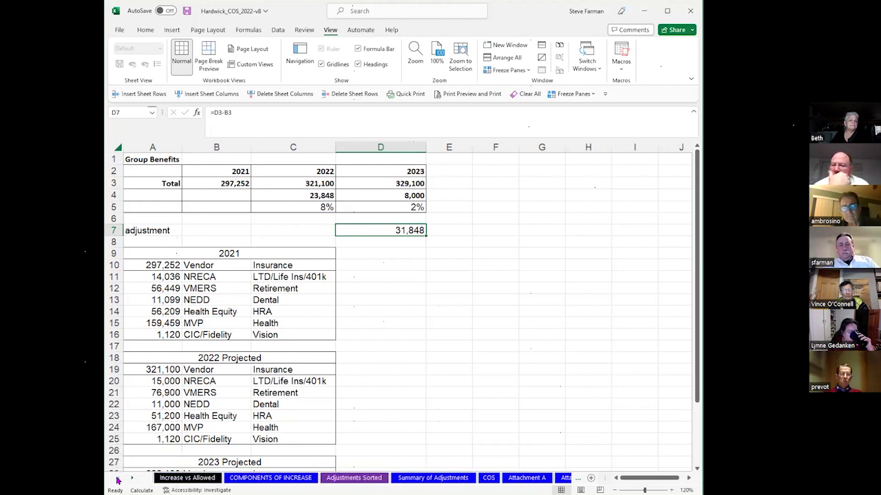
click(344, 478)
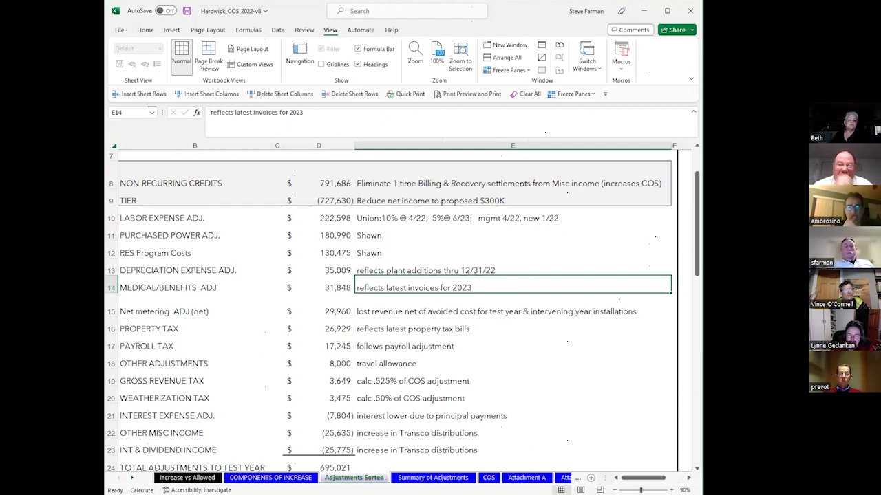
- Highlight the purchased power and RES program cost amounts together, and inspect the purchased power adjustment on its own
scroll(288, 365, down, 2)
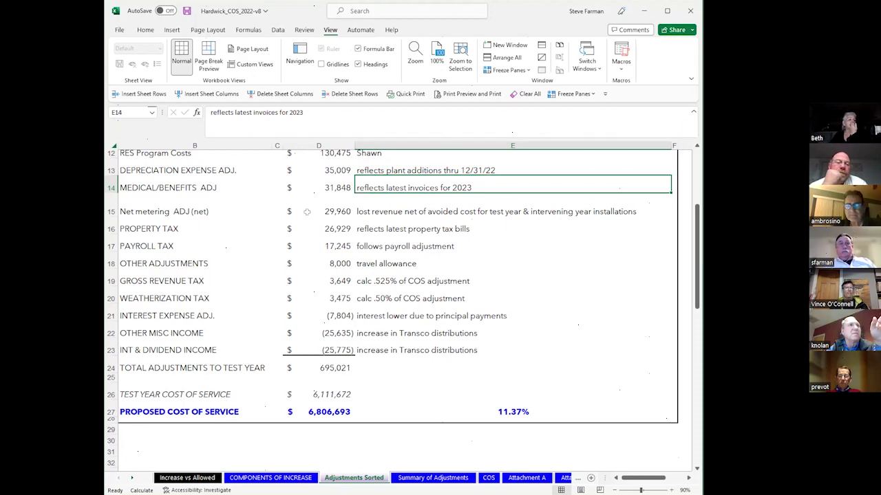
scroll(247, 212, up, 2)
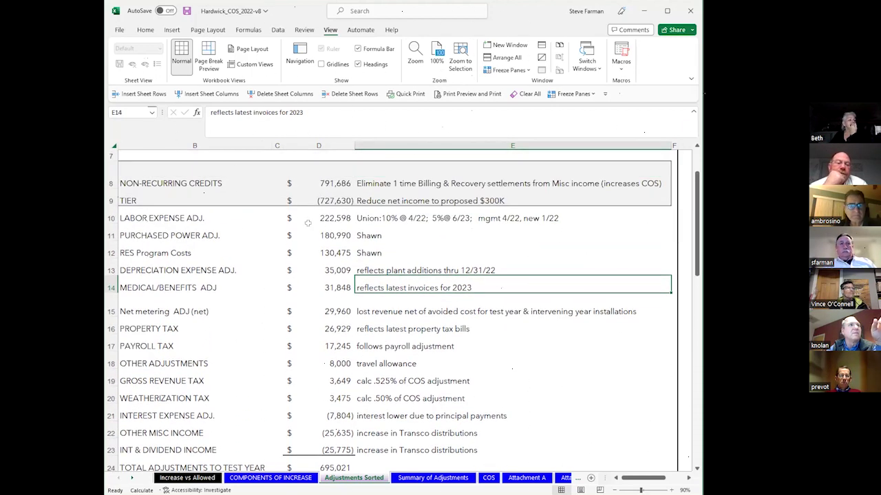
drag(321, 235, 323, 256)
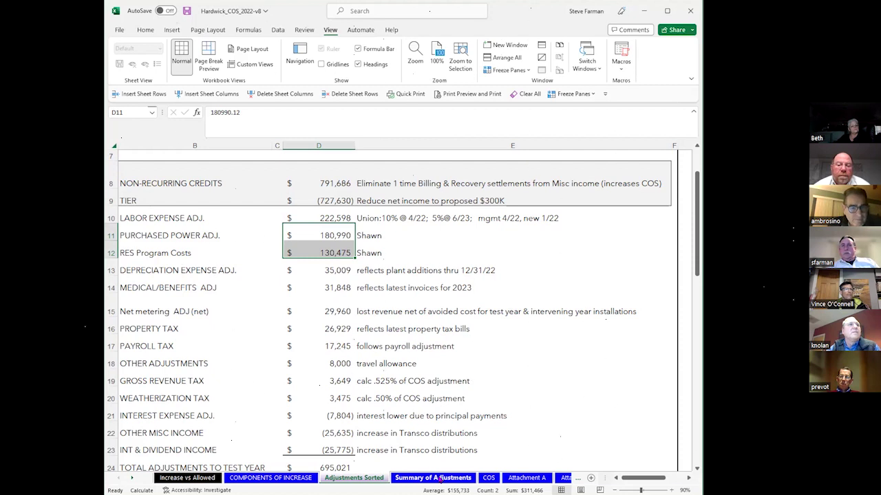
click(339, 235)
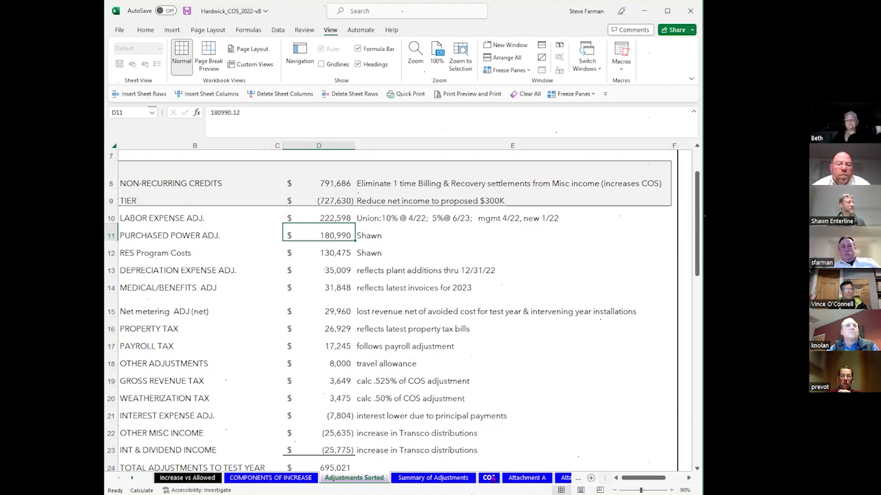
- Open the COS sheet and inspect the purchased power pro forma cost and its increase formula
click(489, 477)
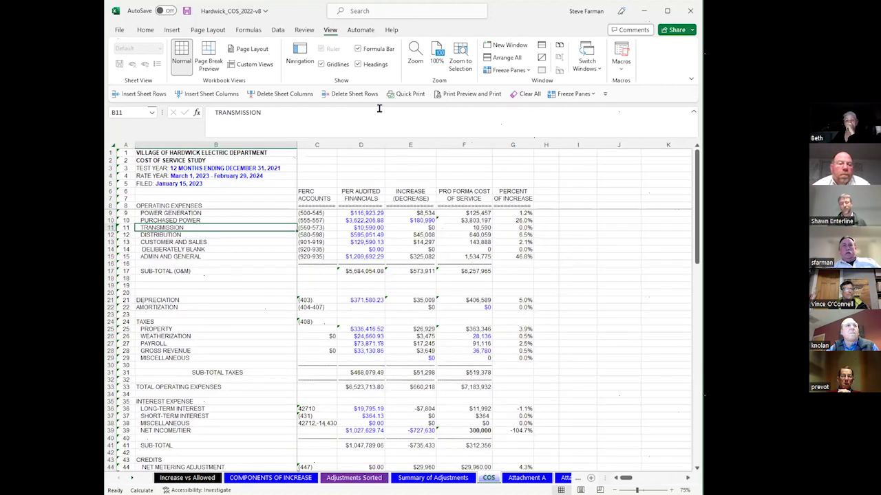
click(460, 219)
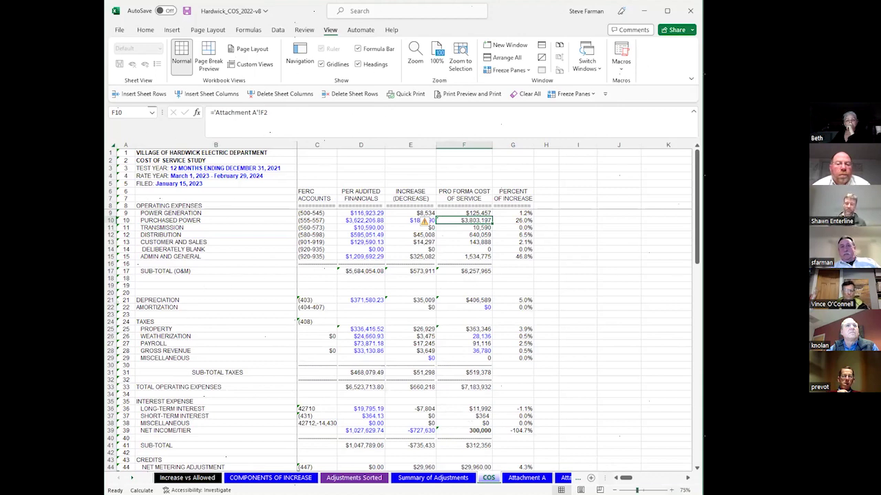
scroll(399, 306, up, 2)
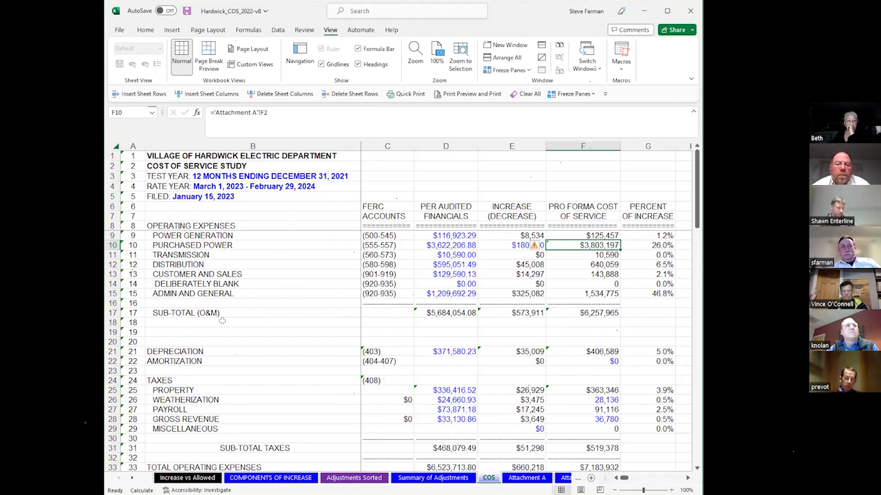
click(542, 245)
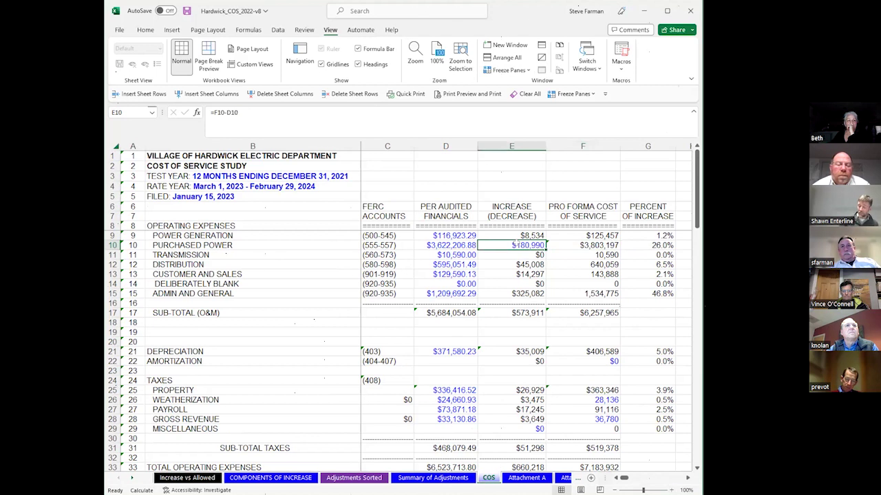
- Fill the purchased power pro forma cost (F10) and the admin and general increase (E15) with yellow
click(566, 245)
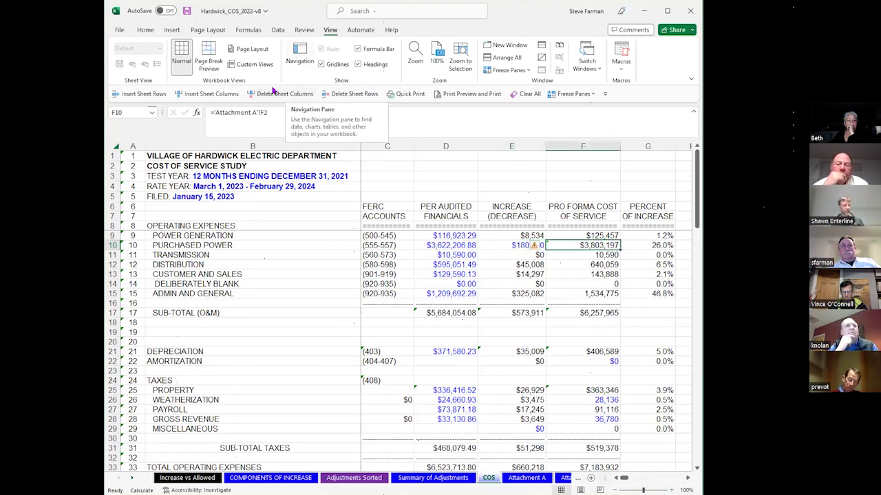
click(147, 31)
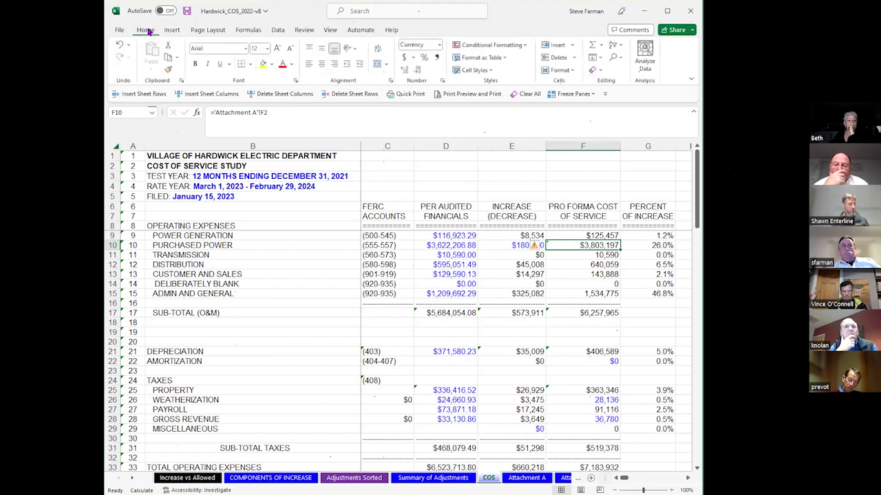
click(263, 64)
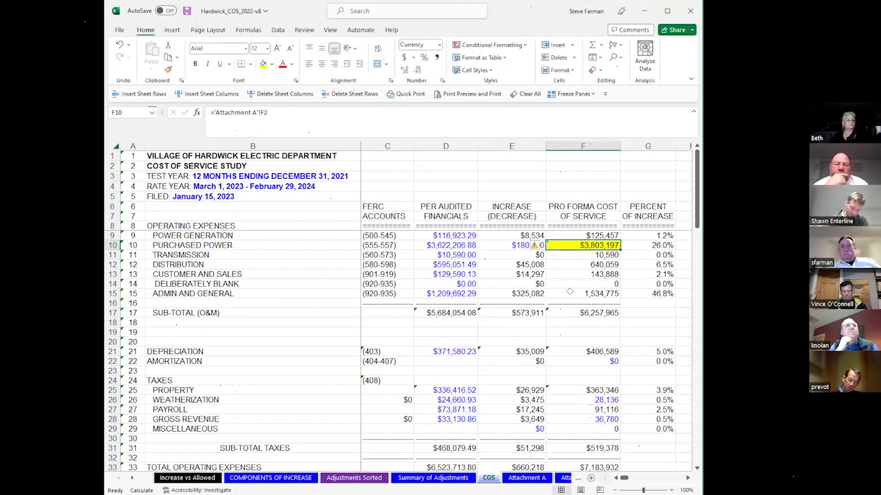
click(519, 293)
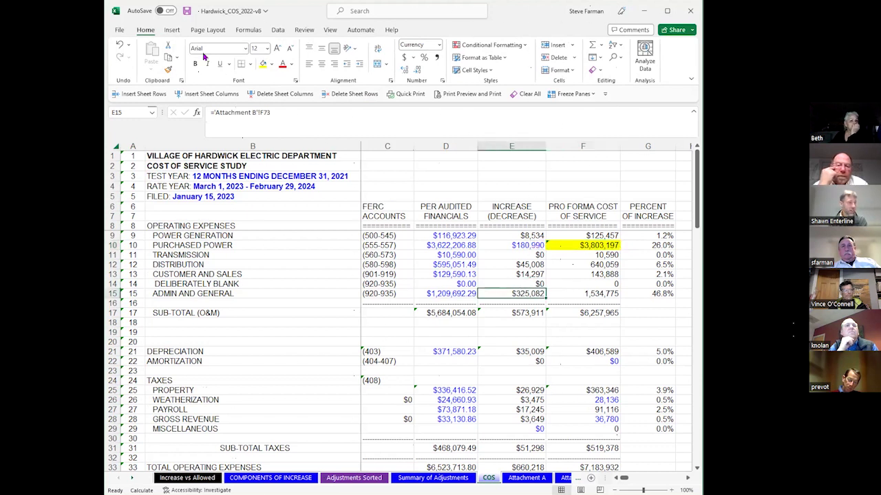
click(263, 66)
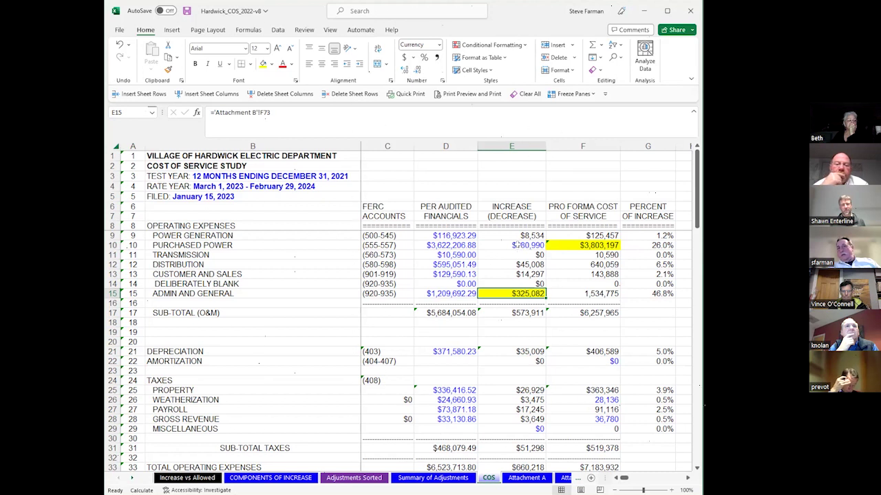
- Fill the audited purchased power figure in D10 with yellow
click(518, 245)
click(440, 245)
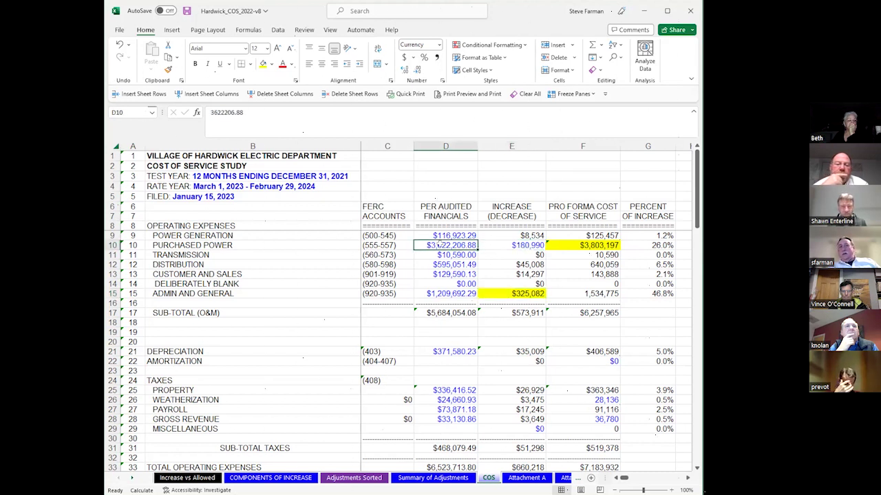
click(262, 64)
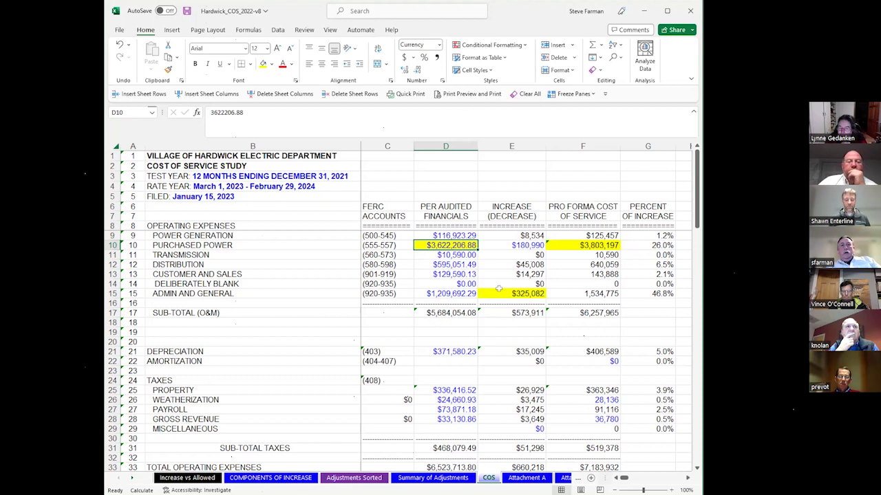
- Compare the audited, increase and pro forma amounts for purchased power, checking the audited admin and general figure as well
click(434, 293)
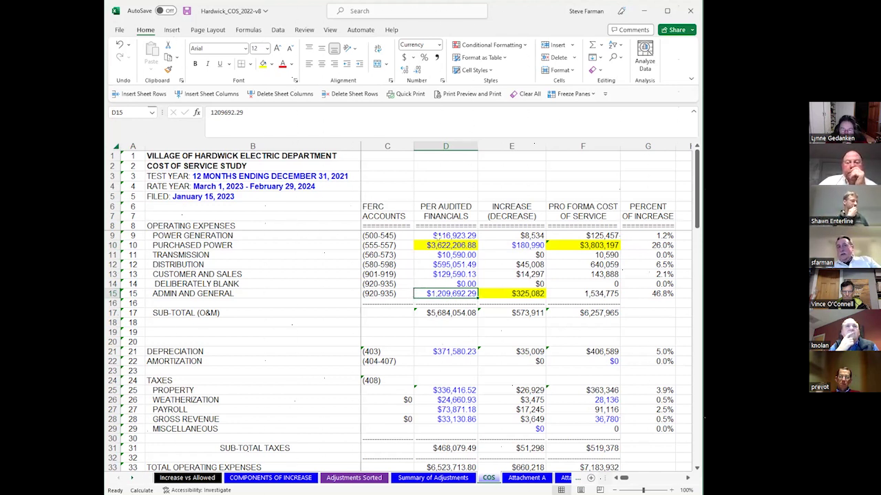
click(438, 244)
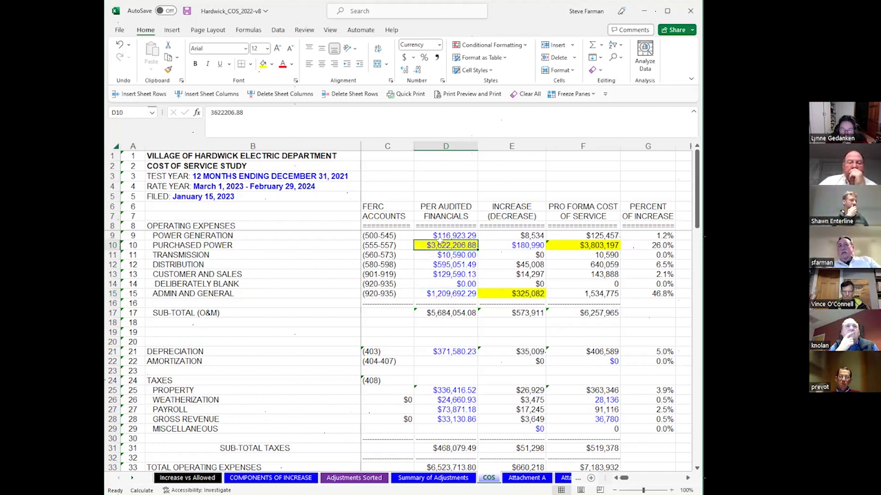
click(515, 245)
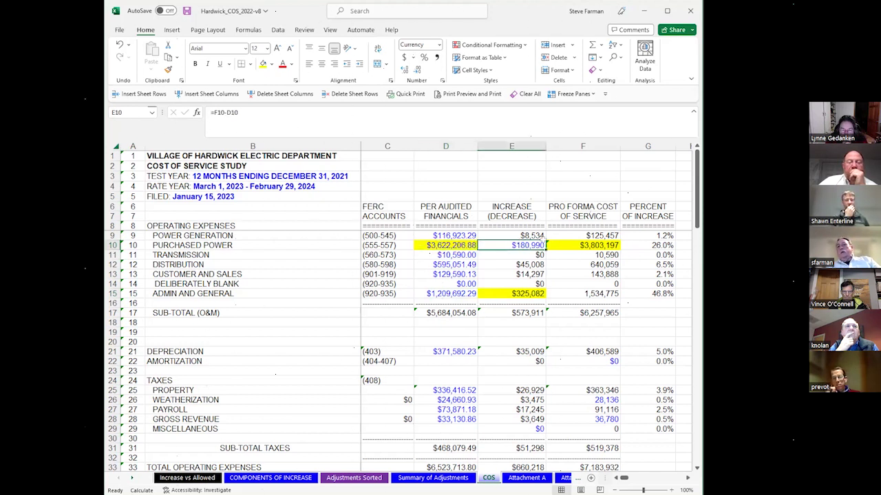
click(587, 246)
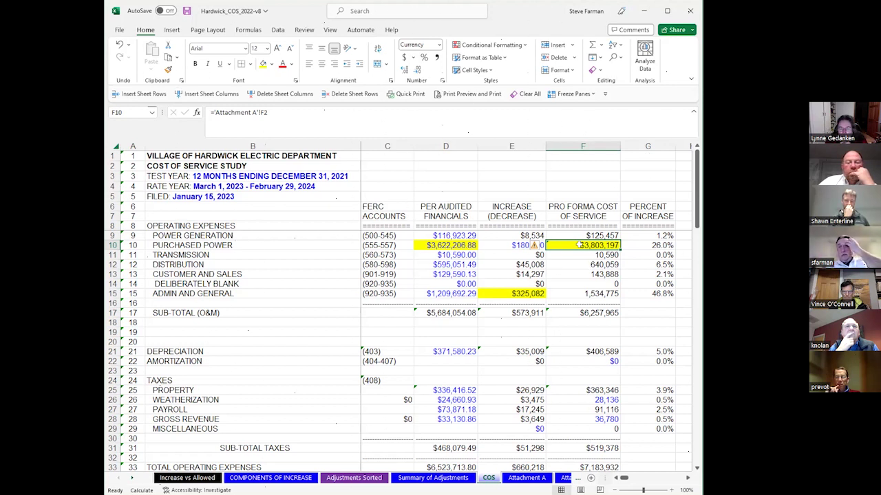
click(503, 245)
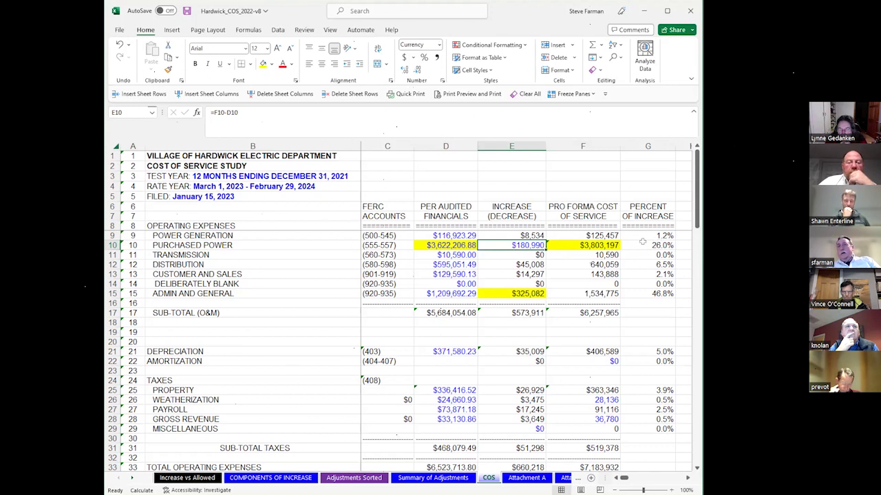
click(571, 245)
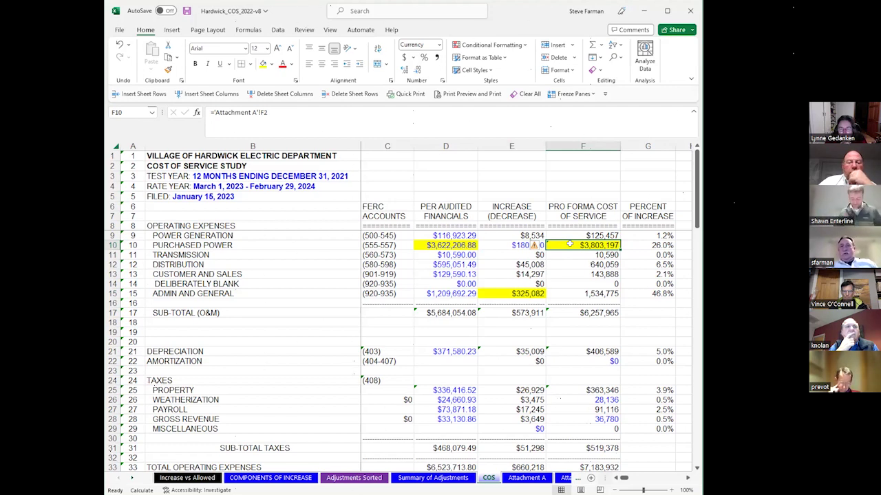
- Inspect the additional revenue requirement and the percent increase formula at the end of the COS sheet
scroll(569, 244, down, 9)
scroll(574, 232, down, 4)
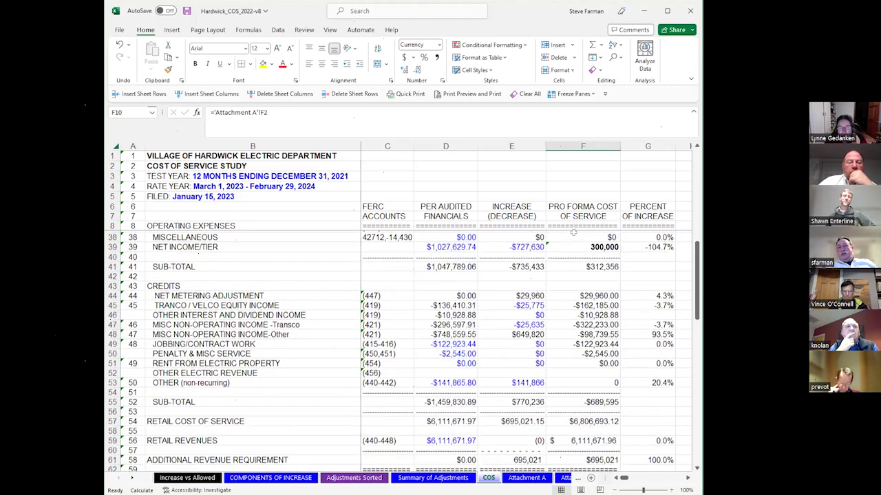
click(598, 380)
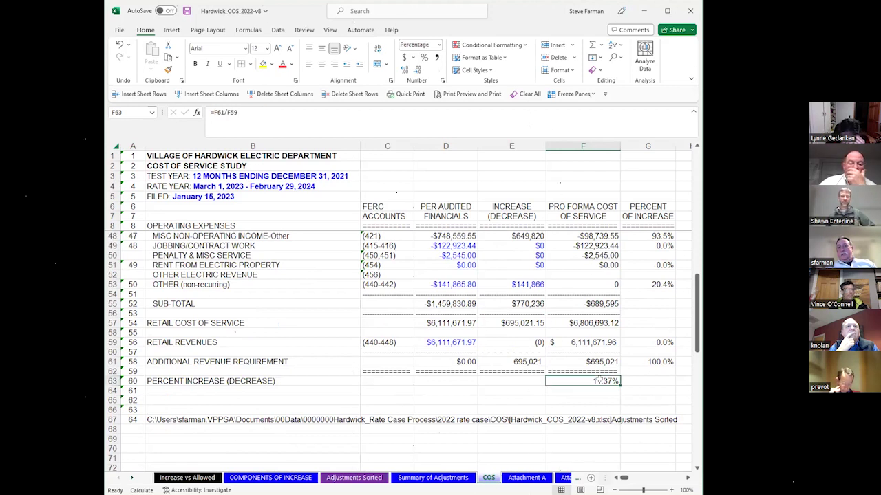
click(598, 362)
click(604, 380)
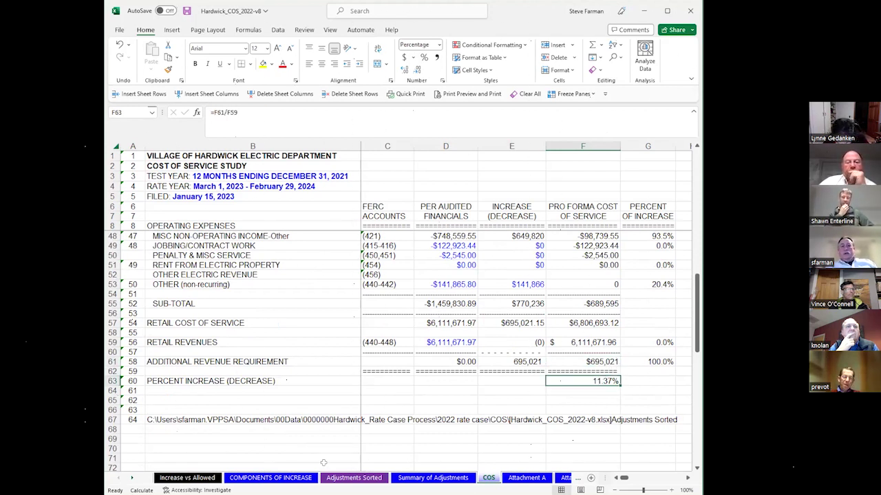
- Return to the Adjustments Sorted sheet and compare the RES program costs with the purchased power adjustment
click(353, 478)
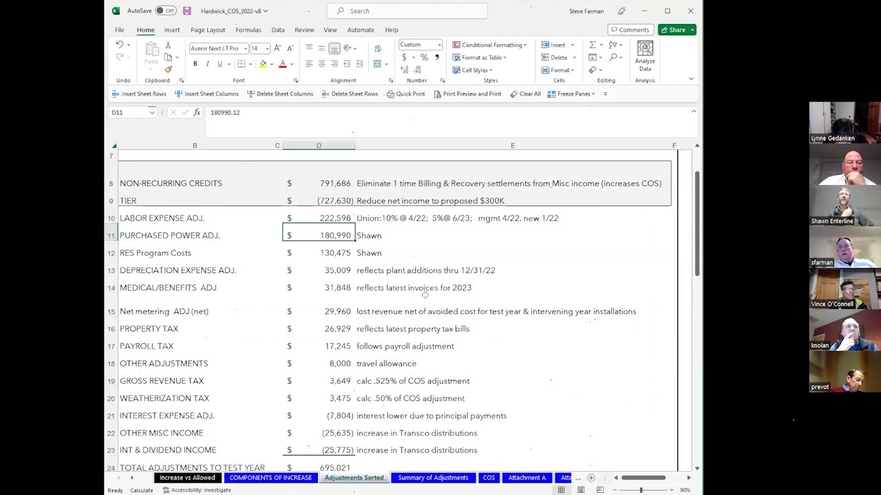
scroll(407, 270, down, 3)
scroll(407, 269, up, 5)
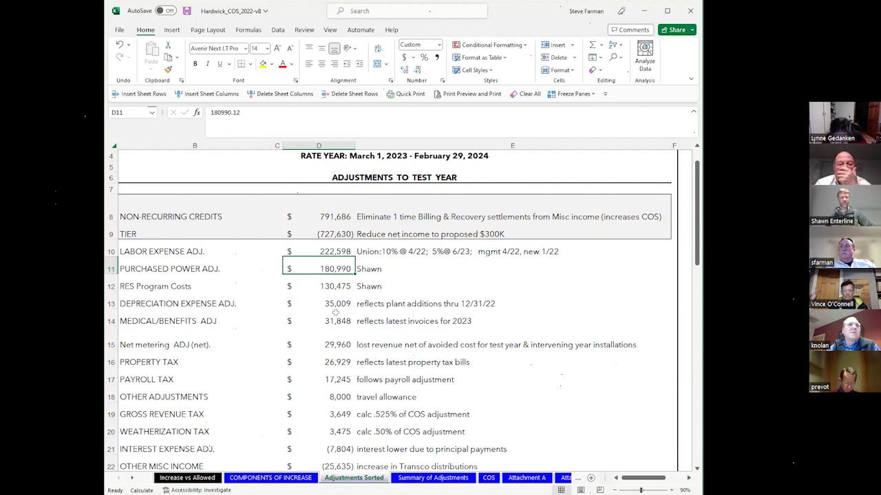
click(337, 288)
click(333, 264)
click(331, 284)
click(331, 263)
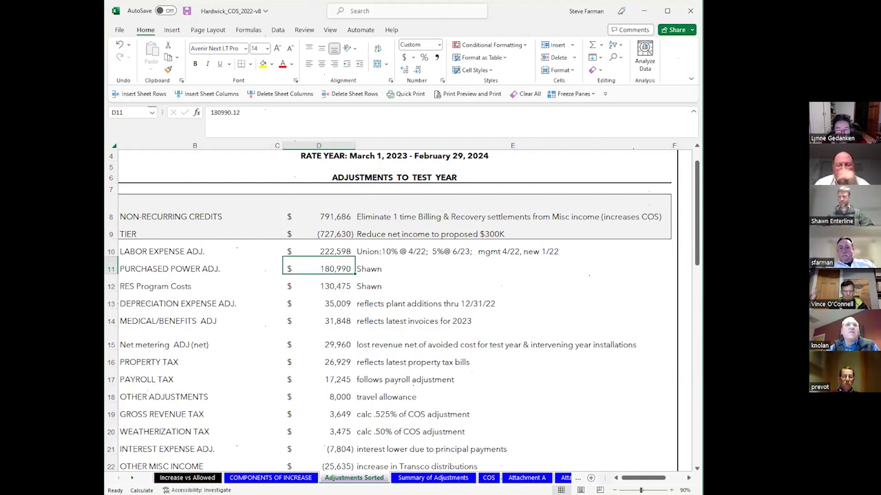
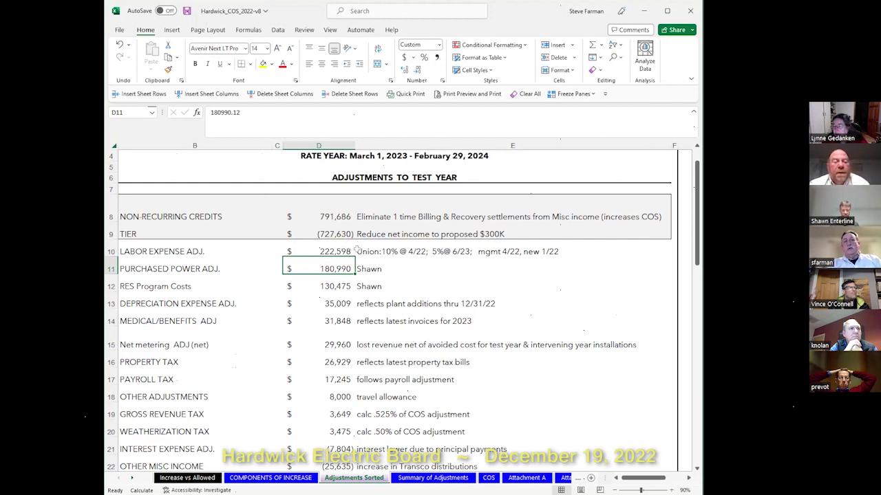
- Inspect the labor expense adjustment and move the selection off the figures to blank cell B5
click(326, 250)
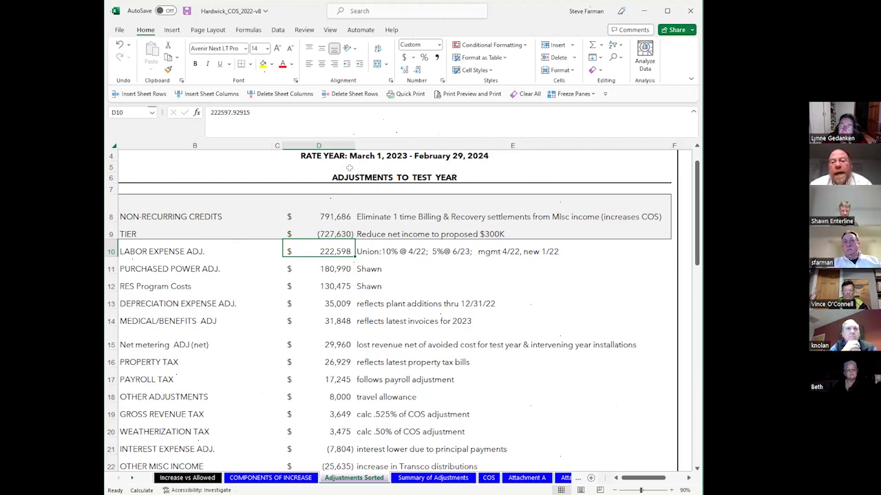
click(165, 166)
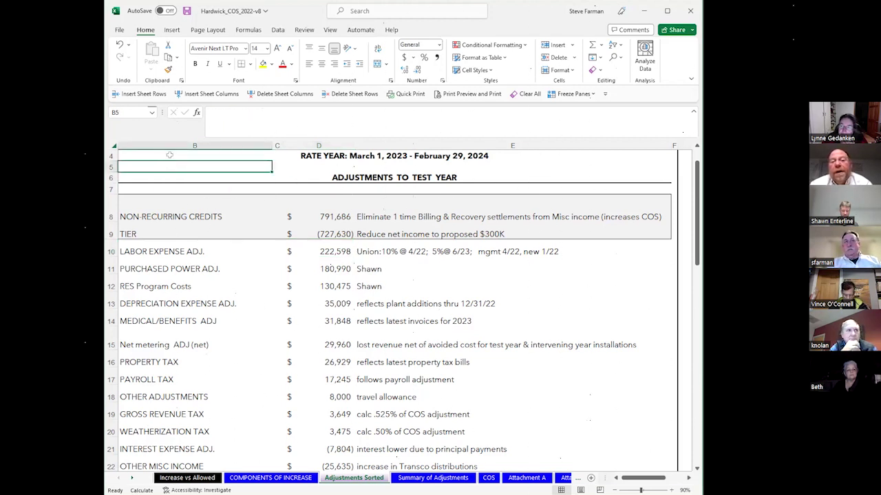
click(170, 175)
click(170, 165)
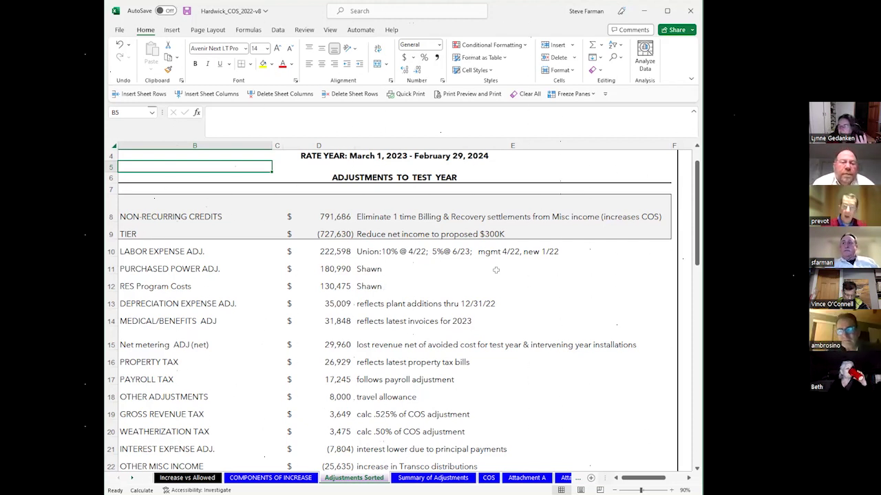
- Review the adjustments list through the proposed cost of service and inspect the explanatory note for TIER
scroll(432, 305, down, 2)
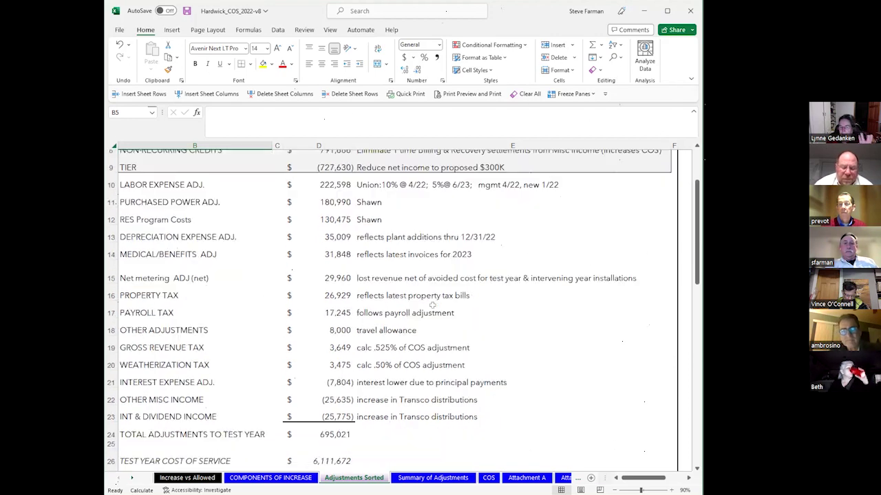
scroll(432, 305, down, 3)
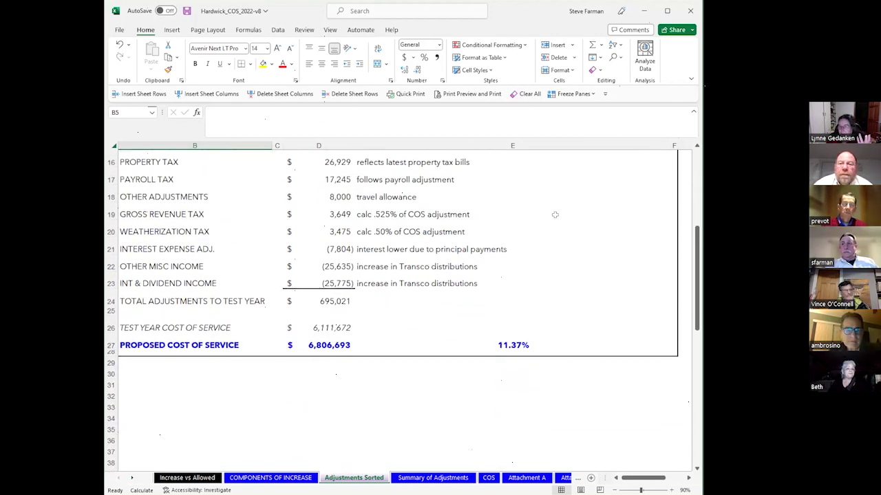
scroll(554, 214, up, 4)
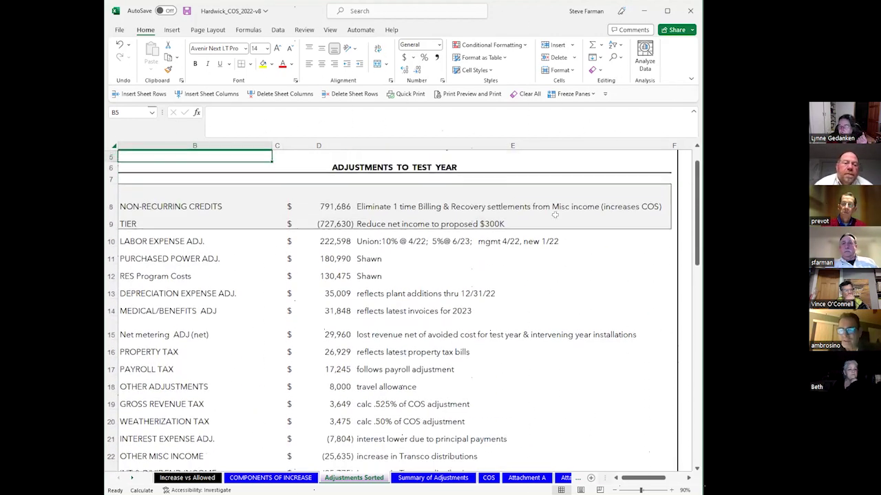
scroll(555, 215, up, 2)
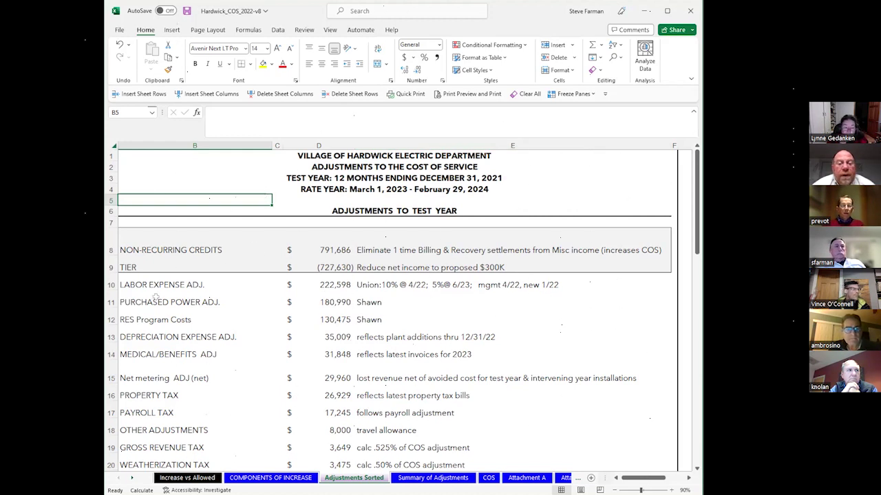
click(370, 267)
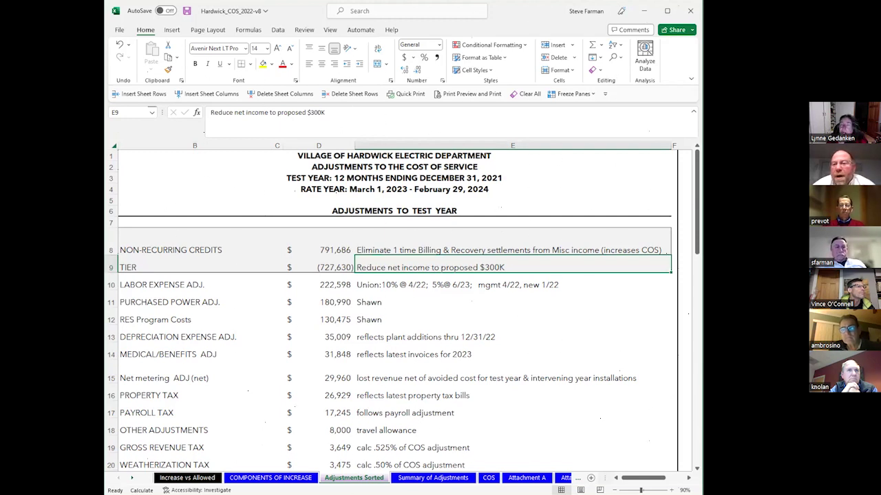
- Open the BONDS-ATTACH C sheet and select the cash and reserve calculation block from B40 to E62
click(133, 480)
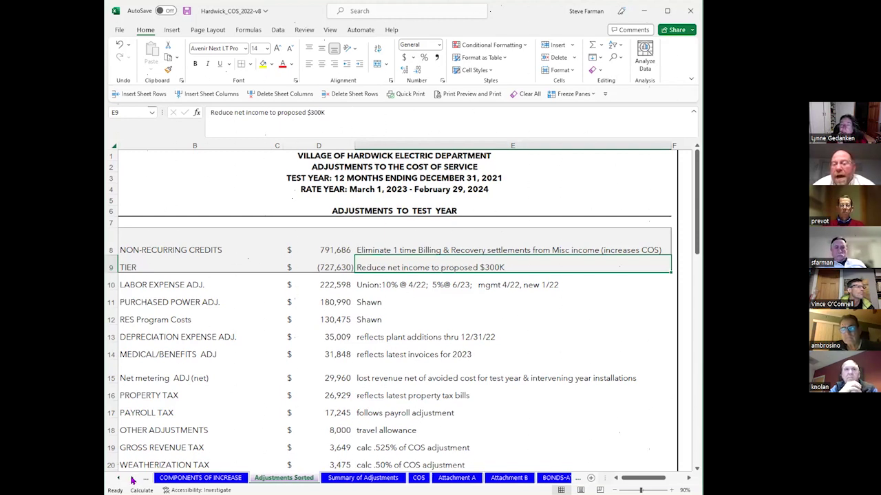
click(132, 480)
click(472, 477)
scroll(402, 289, down, 3)
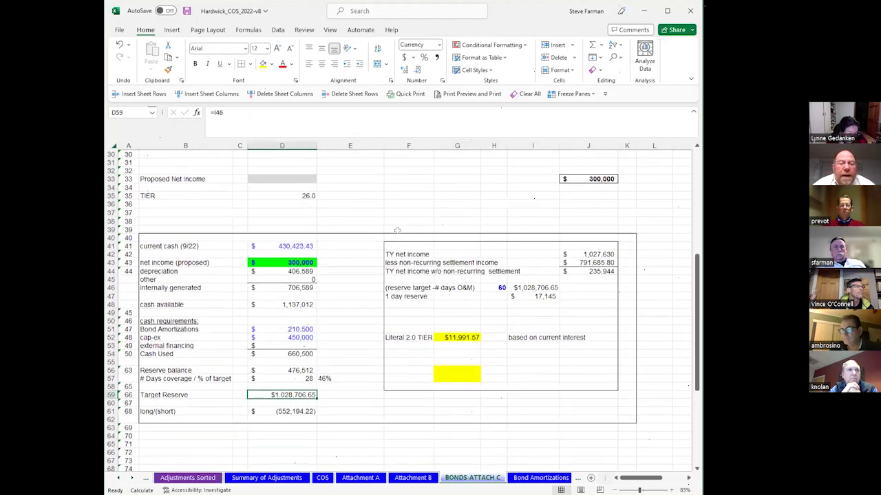
drag(144, 214, 383, 395)
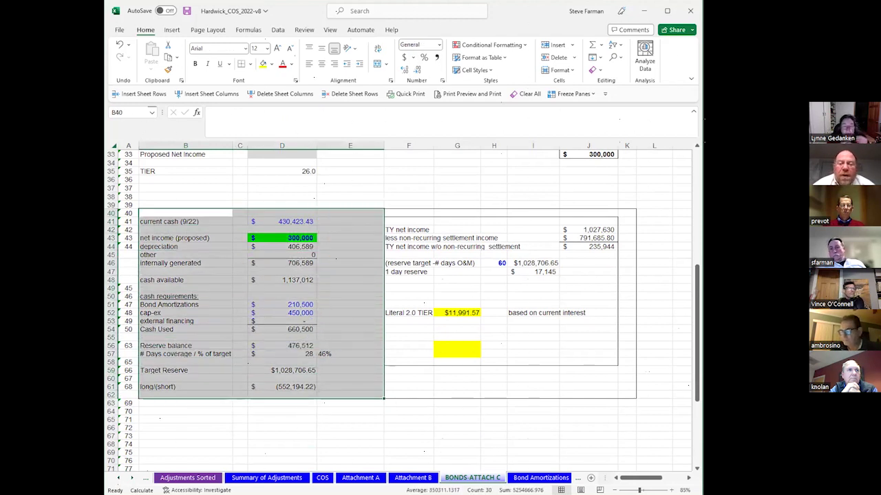
- Link cell E60, beside the reserve calculation, to the percent increase in F63 of the COS sheet
scroll(283, 254, up, 1)
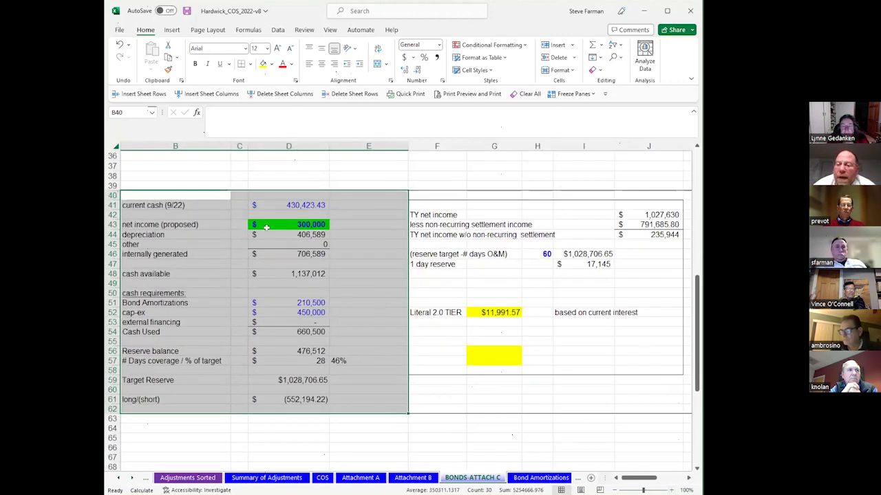
click(300, 224)
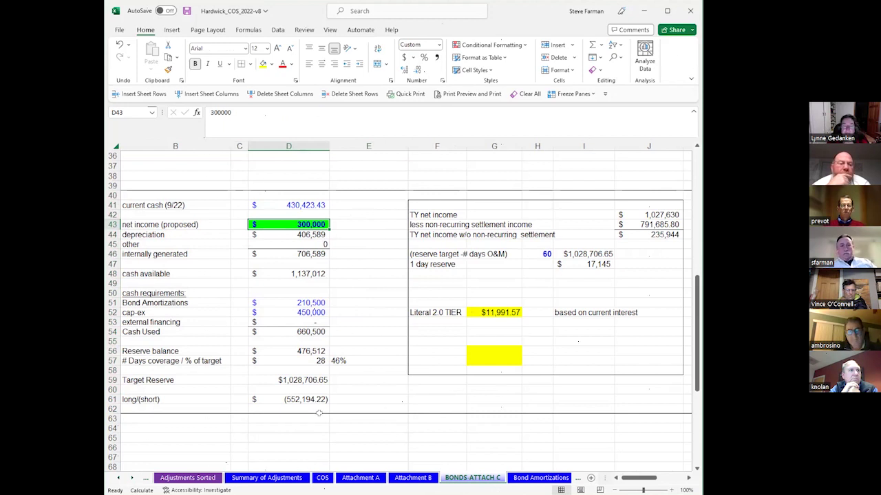
double_click(370, 391)
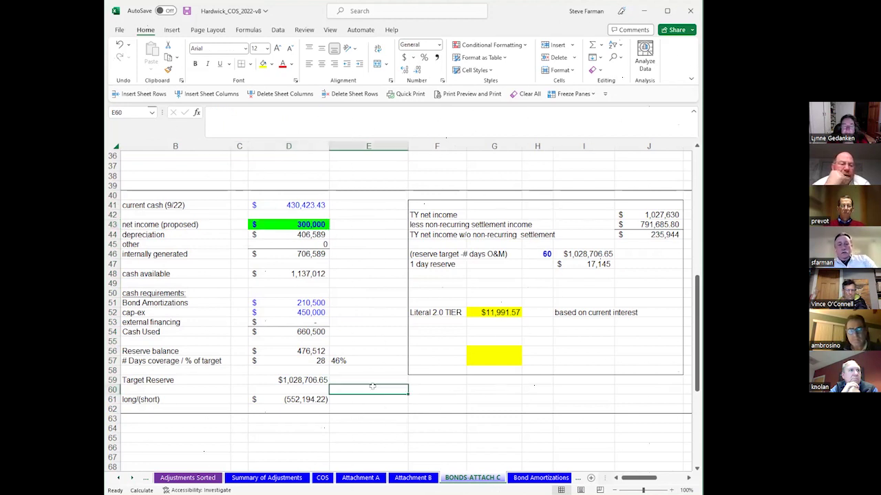
text(=)
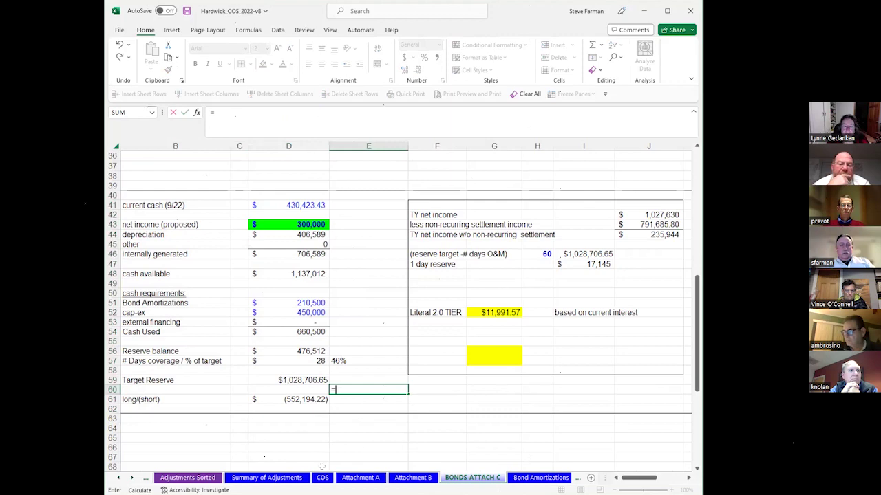
click(322, 478)
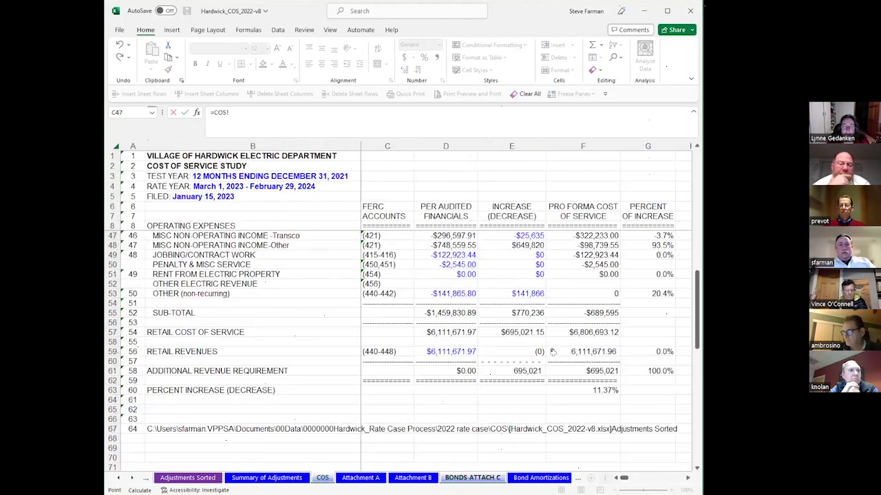
click(581, 390)
key(Return)
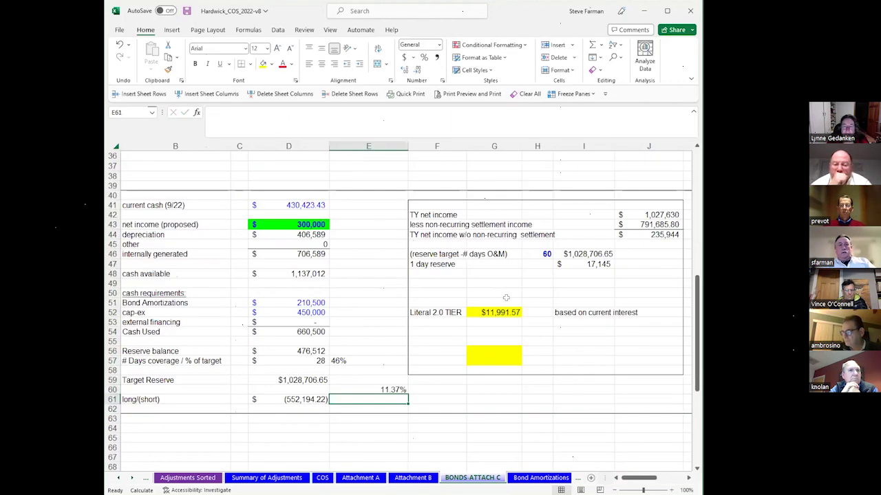
- Set the proposed net income in D43 to 400,000 and check the linked percent increase in E60
click(315, 226)
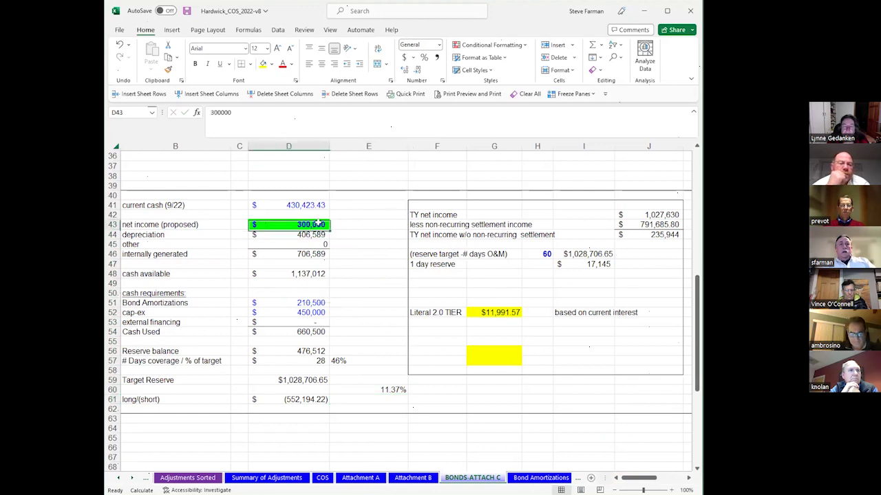
text(400000)
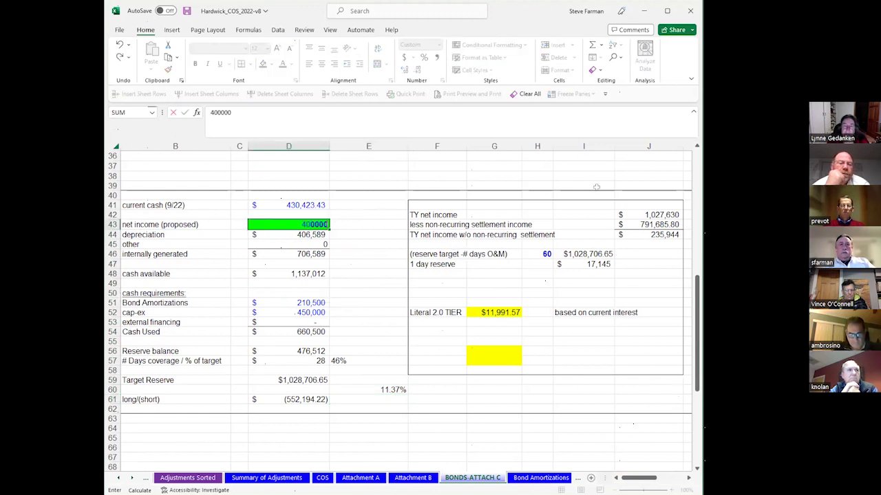
key(Return)
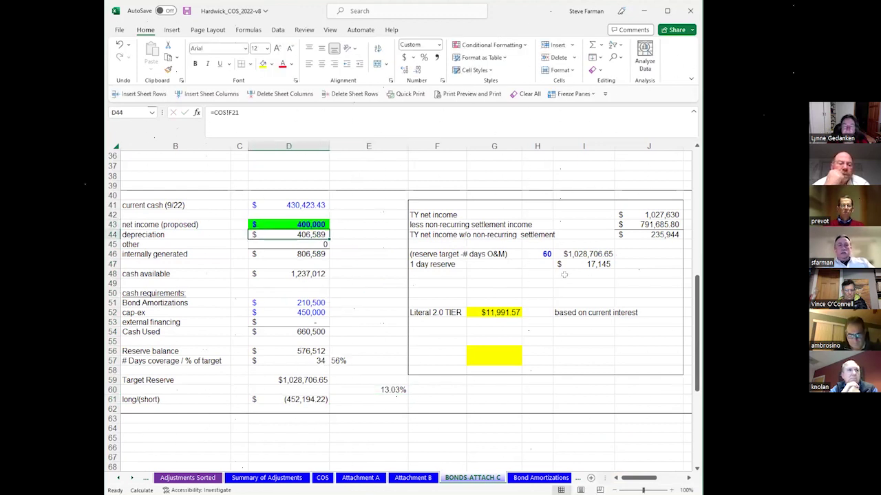
click(381, 390)
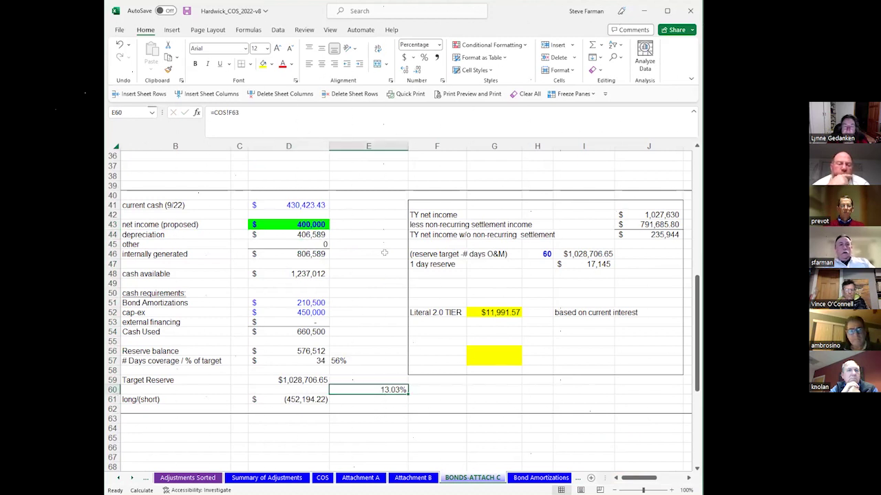
- Review the current cash, depreciation and cash available figures, followed by the bond amortizations and cap-ex requirements
click(289, 205)
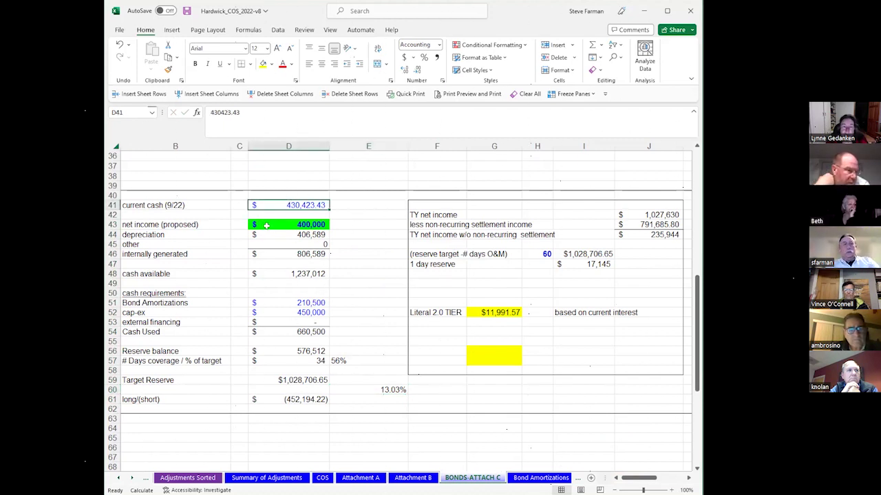
click(299, 235)
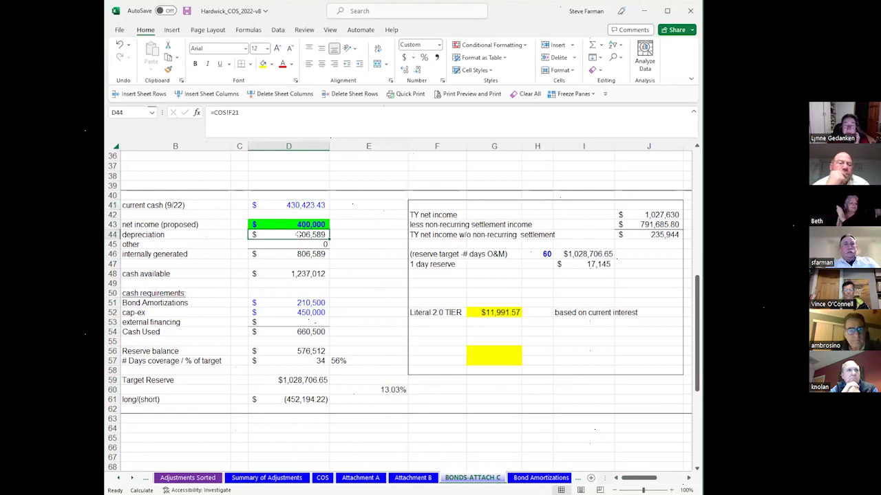
click(301, 273)
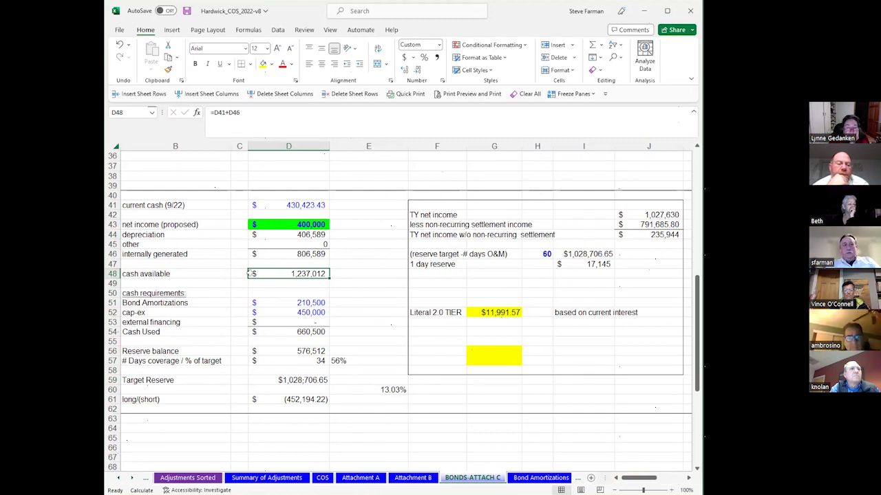
click(300, 302)
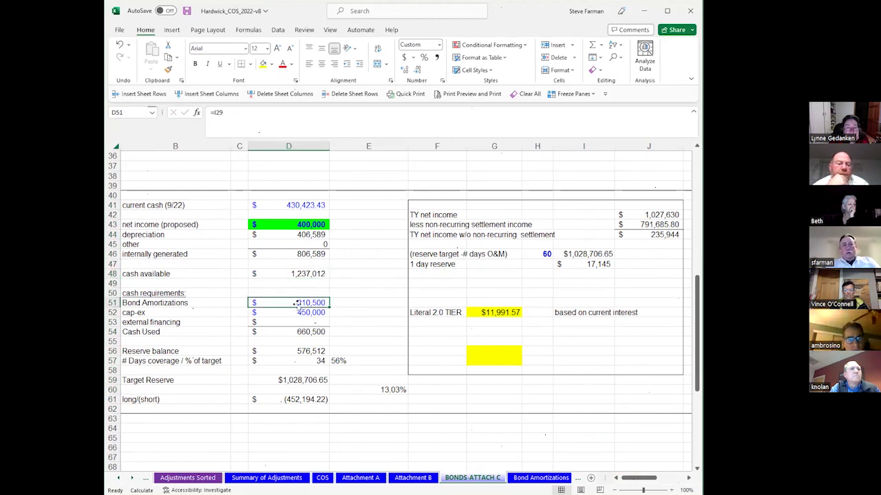
click(287, 313)
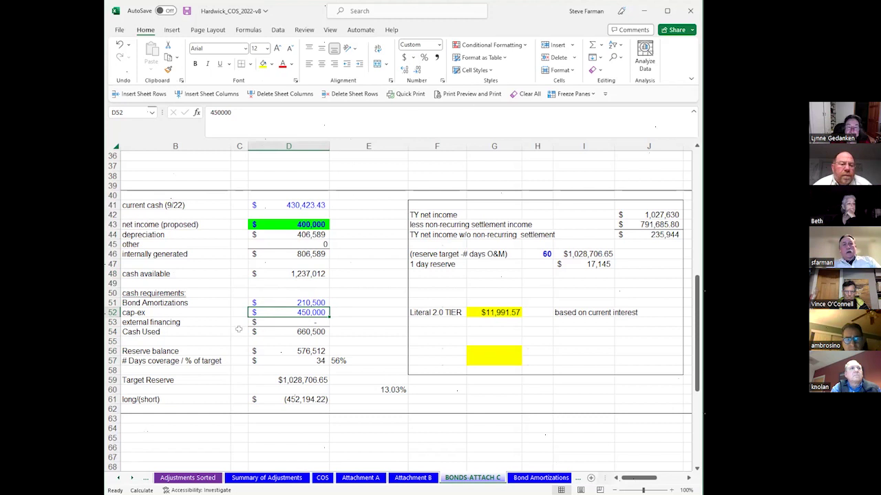
- Examine the cash used, reserve balance, target reserve and long/(short) figures of the reserve calculation
click(307, 340)
key(Up)
click(311, 351)
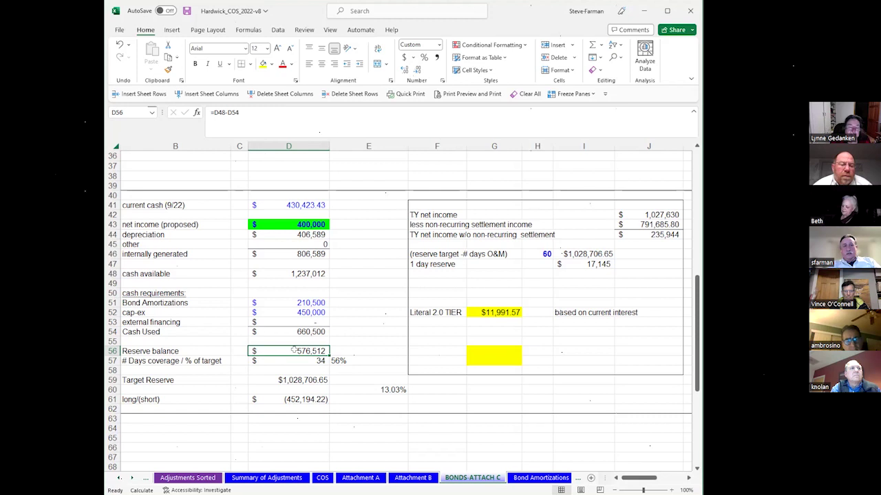
click(274, 379)
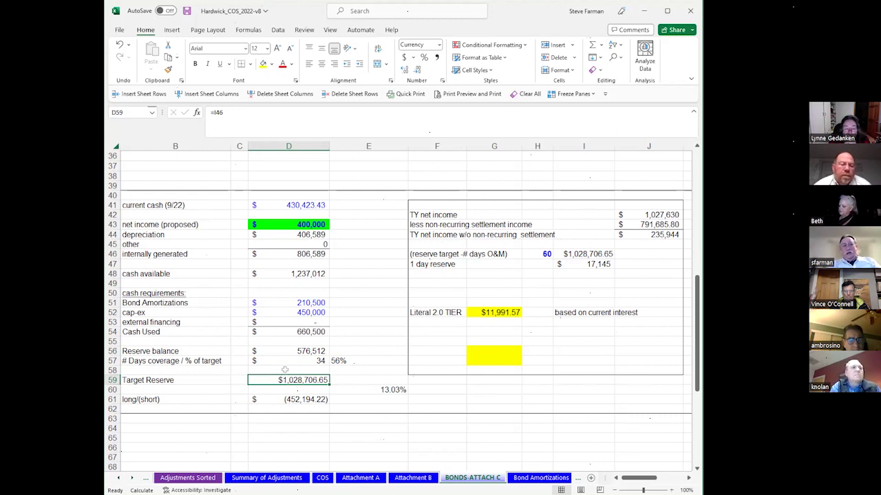
click(303, 399)
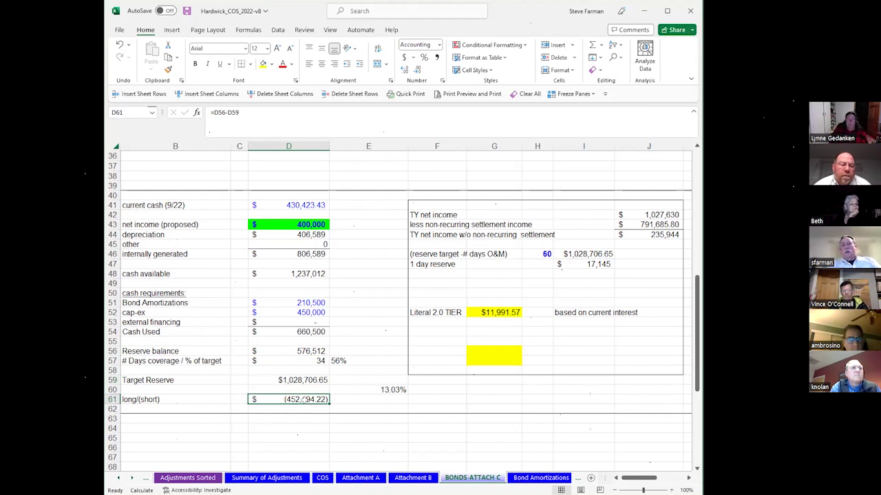
- Try a proposed net income of 750,000 in D43 and check the reserve balance
click(303, 350)
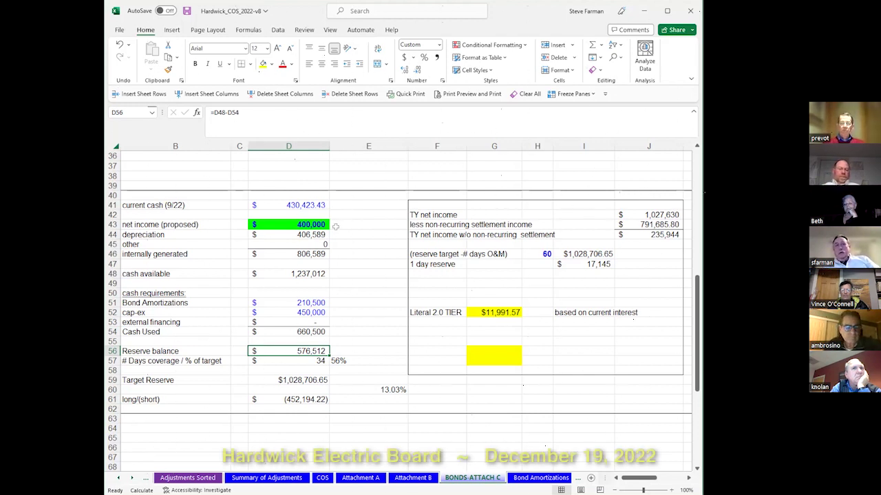
click(300, 224)
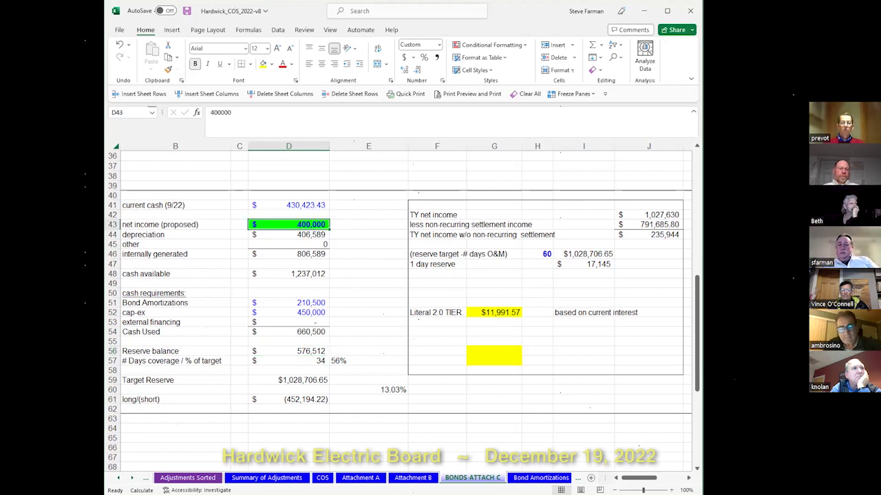
text(750000)
key(Return)
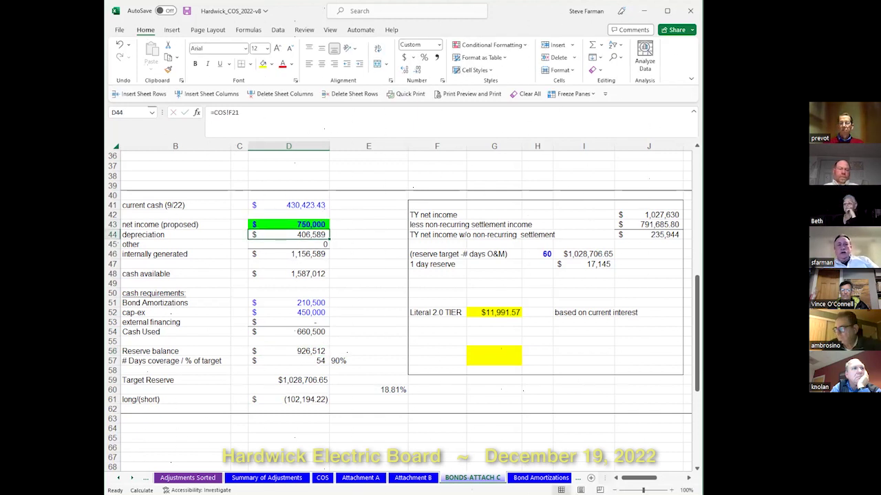
click(303, 352)
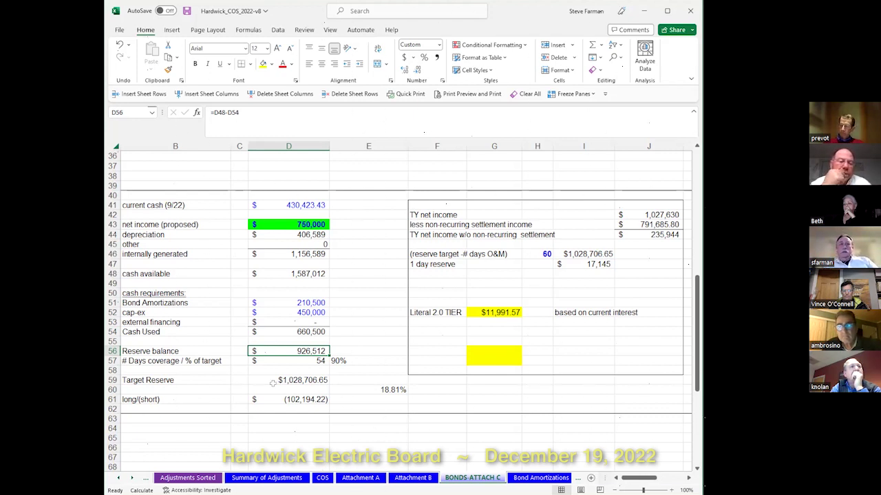
- Set the proposed net income in D43 back to 400,000
click(307, 227)
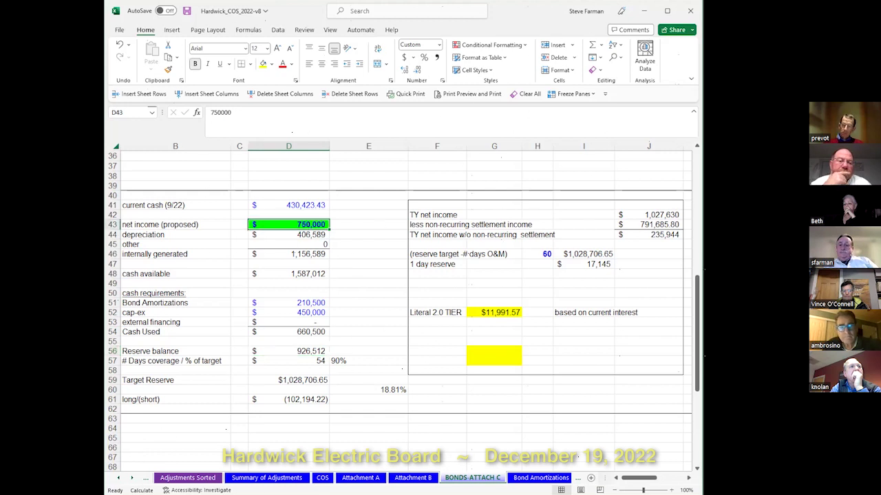
text(400,000)
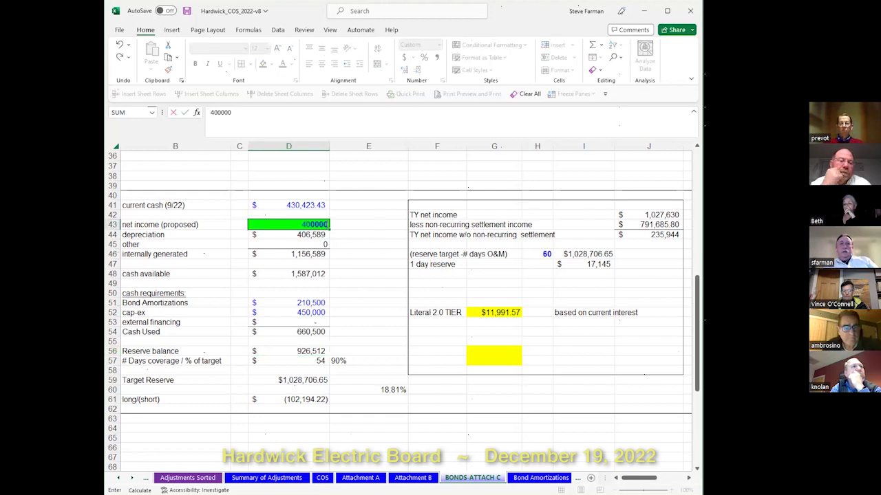
key(Return)
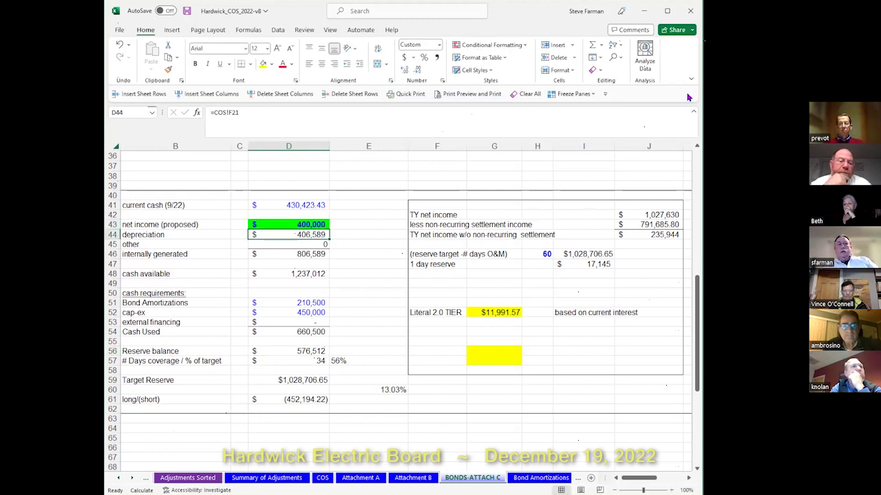
- Review the reserve balance and proposed net income, and highlight E41 to E62 beside the reserve calculation
click(286, 350)
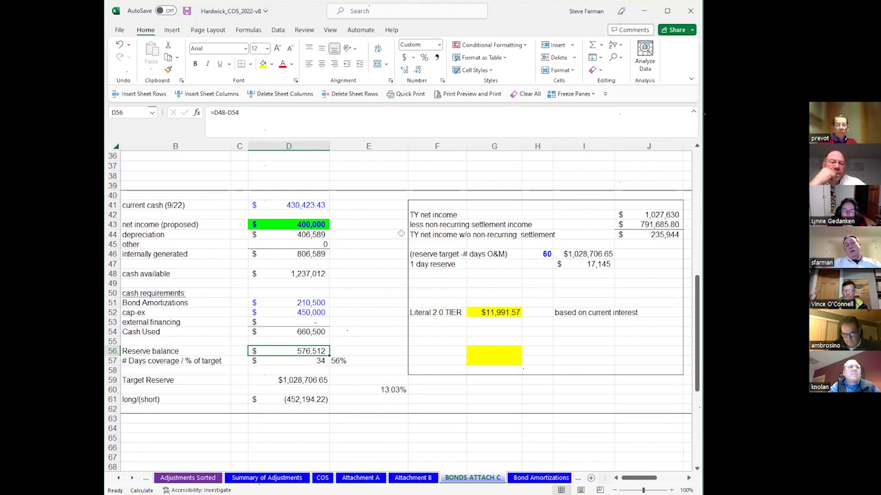
click(292, 224)
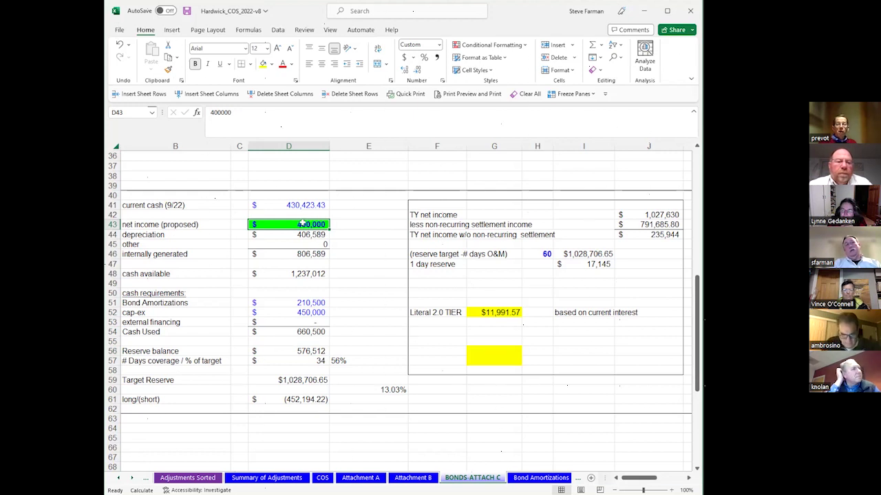
click(375, 224)
drag(378, 203, 380, 409)
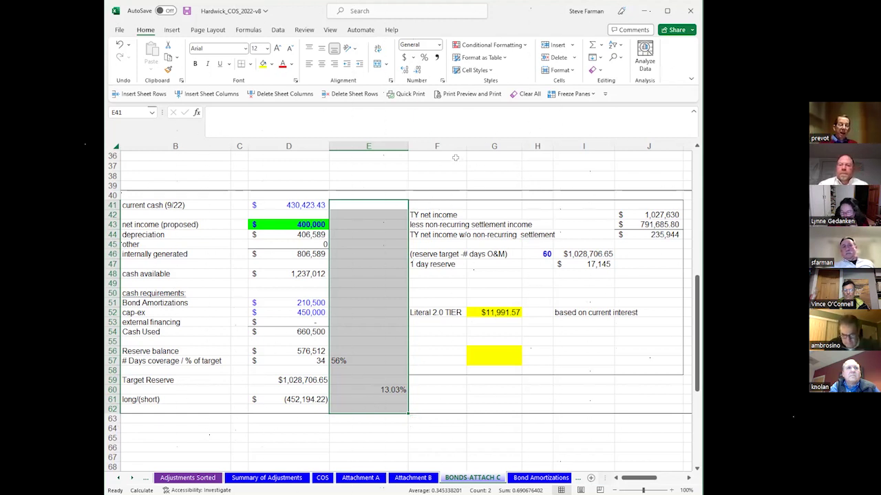
- Highlight F37 to J37, E41 to E62 and E37 to E38 in turn, leaving blank cell H37 selected
drag(443, 165, 633, 167)
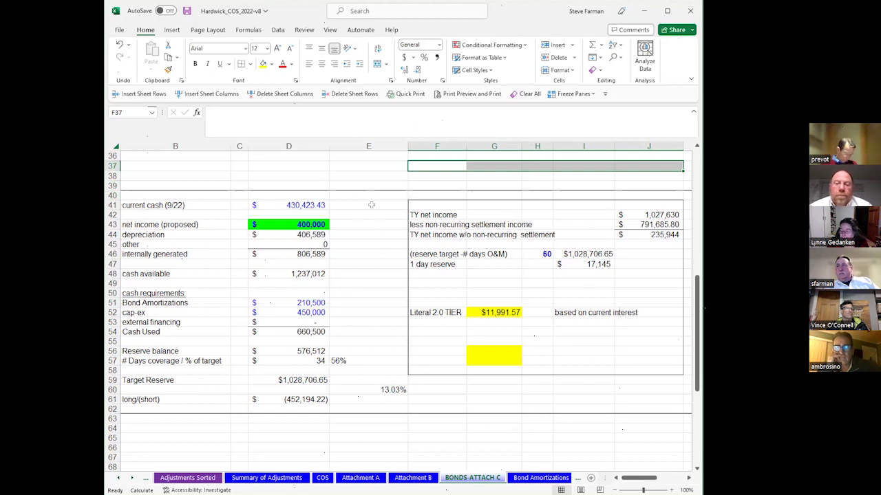
drag(371, 204, 367, 404)
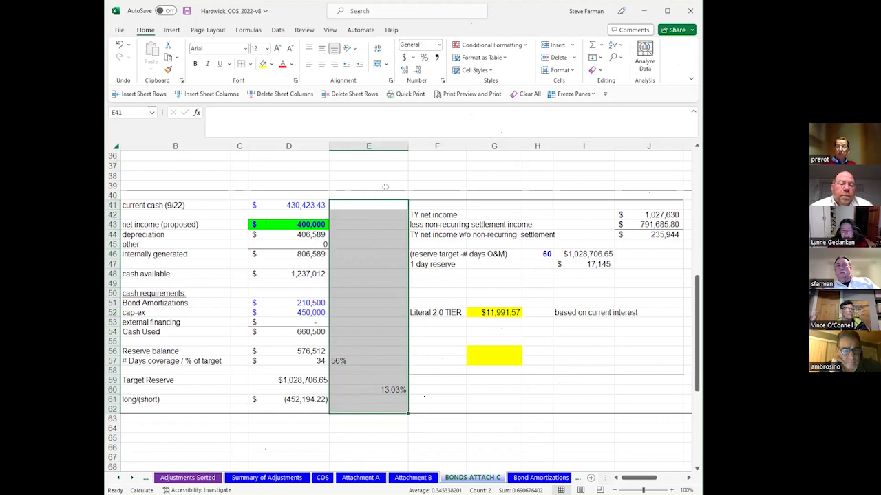
drag(365, 156, 367, 173)
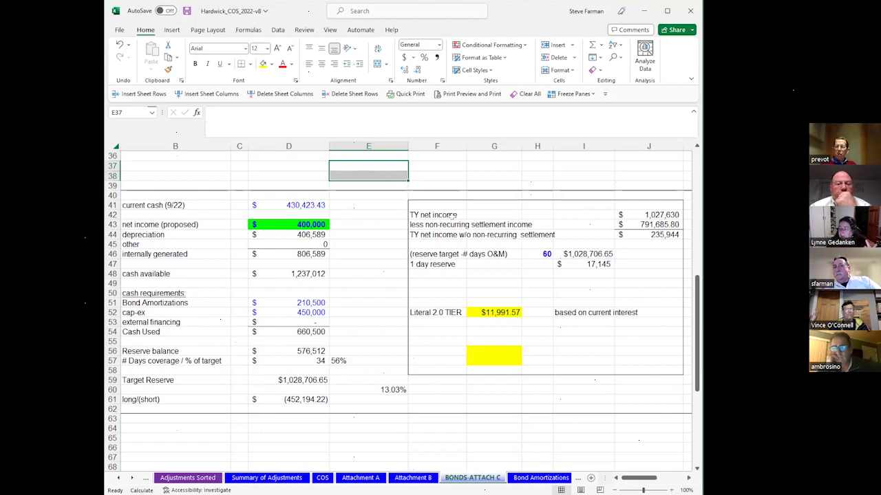
click(540, 166)
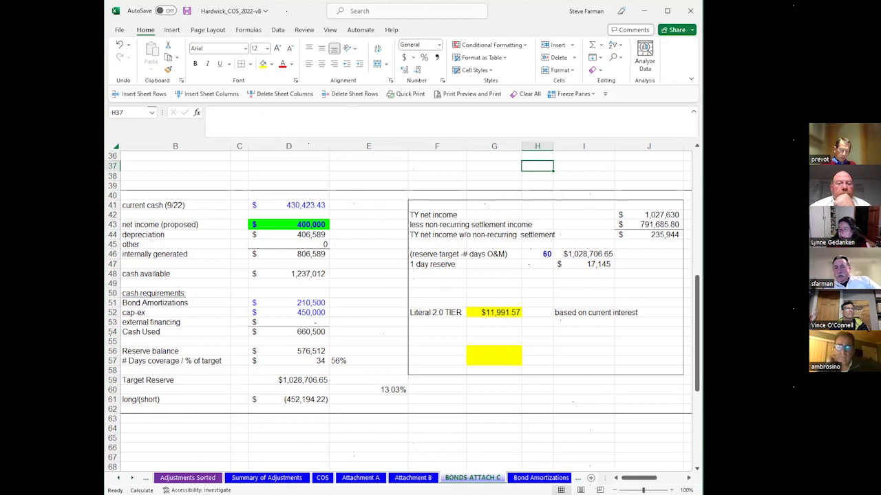
- Open the MEDICAL PREMIUM sheet to view the group benefits adjustment
click(135, 478)
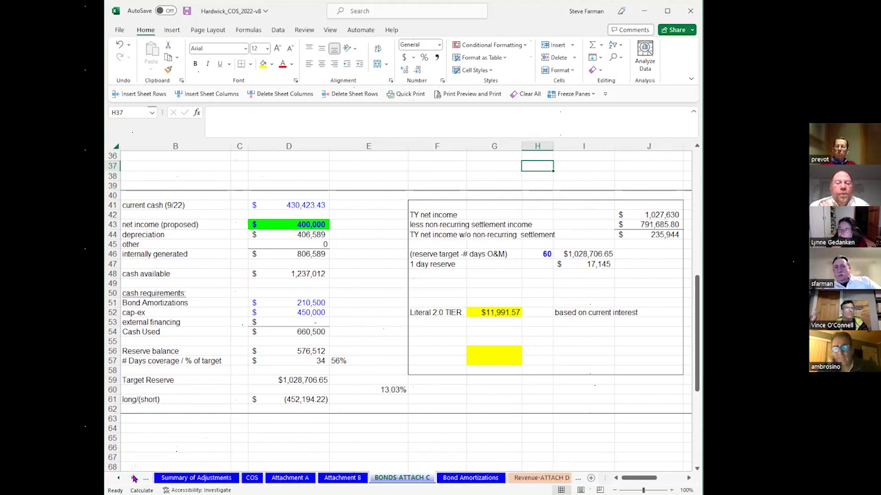
scroll(135, 479, down, 5)
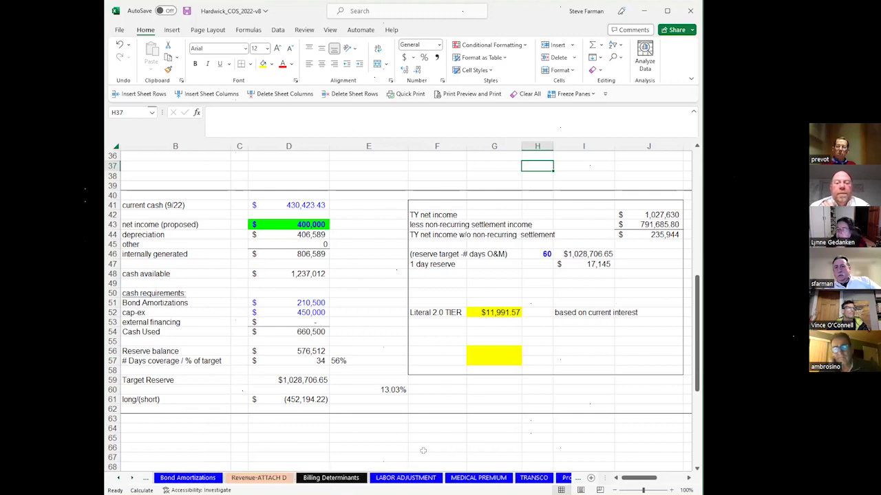
click(495, 477)
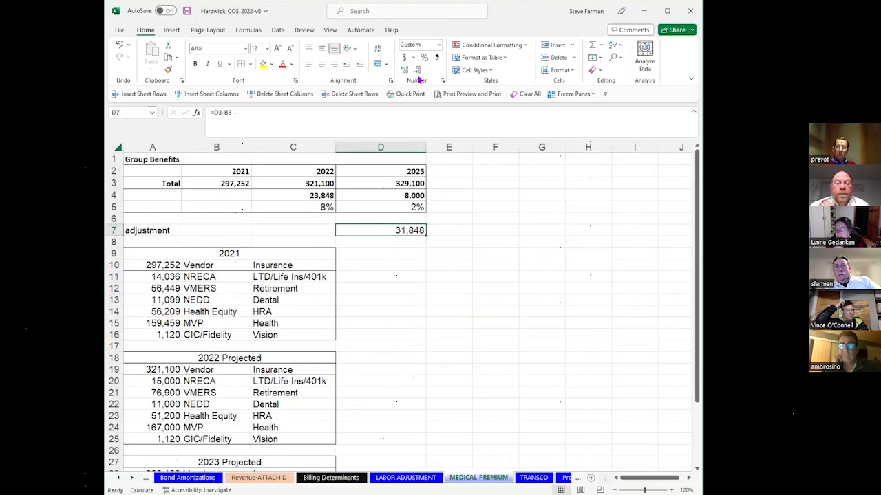
- Review the 2023 group benefits total in D3 and highlight the 2023 Projected vendor breakdown in A28 to C34
click(384, 183)
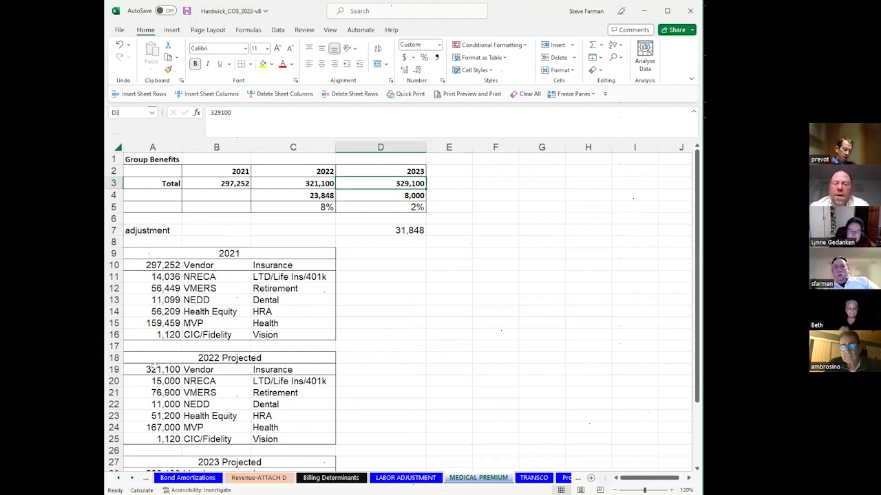
scroll(152, 370, down, 4)
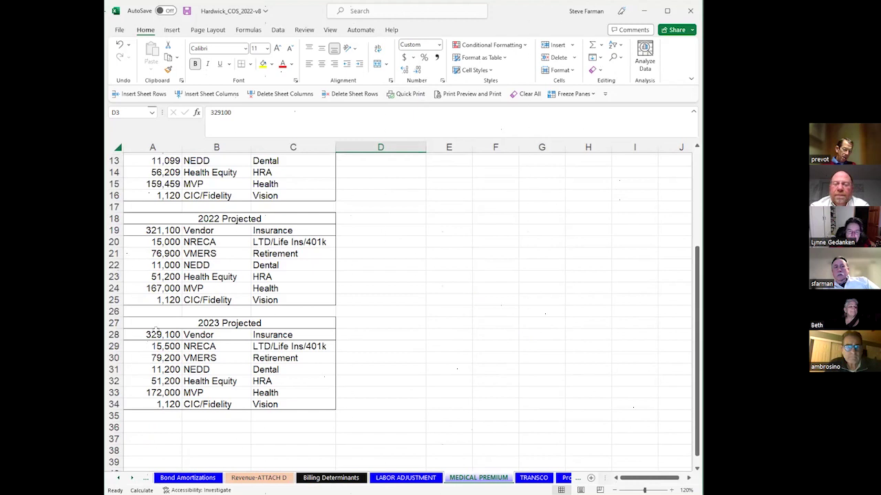
drag(153, 335, 285, 405)
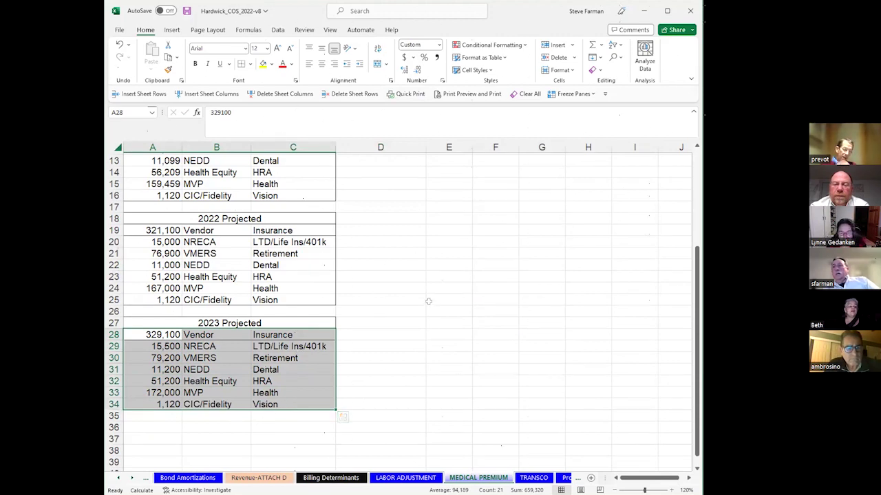
scroll(425, 282, up, 1)
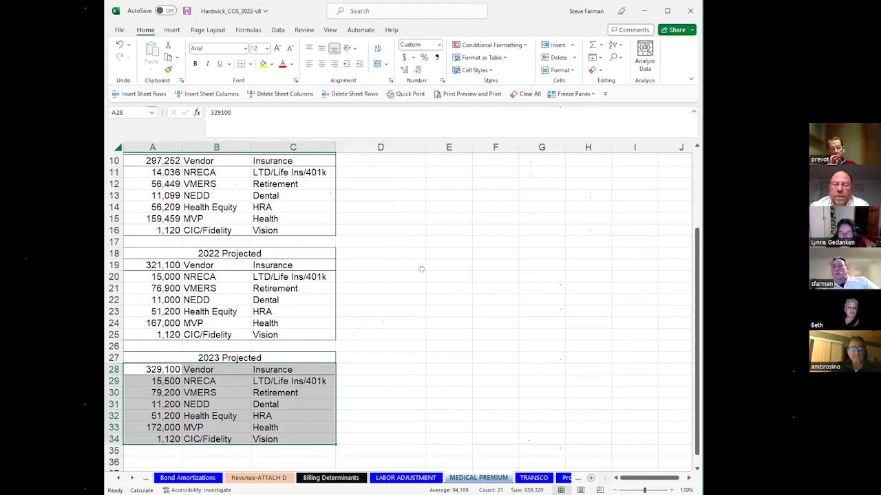
scroll(413, 228, up, 3)
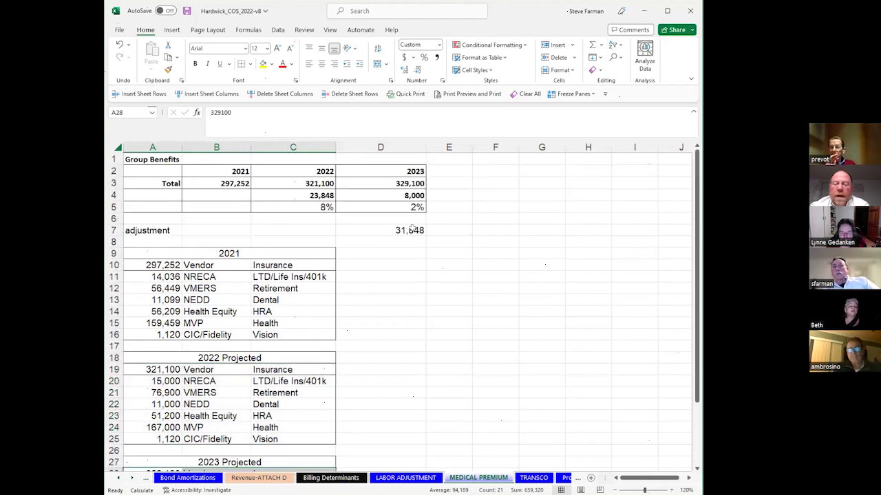
- Compare the 2023 benefits total in D3 with the yearly vendor breakdowns, leaving blank cell D13 selected
click(399, 183)
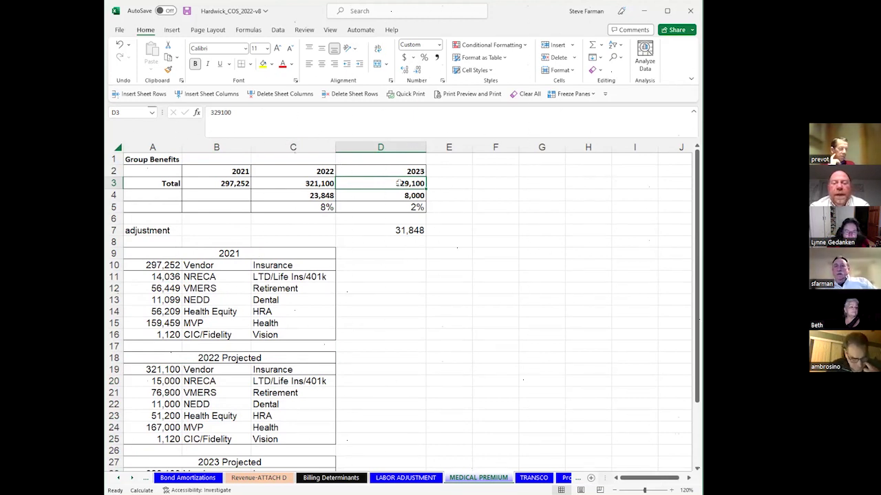
click(494, 182)
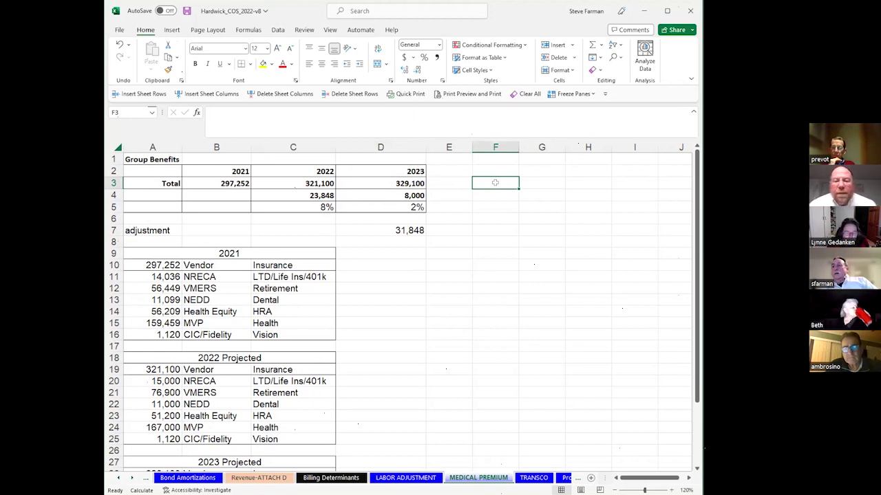
click(389, 181)
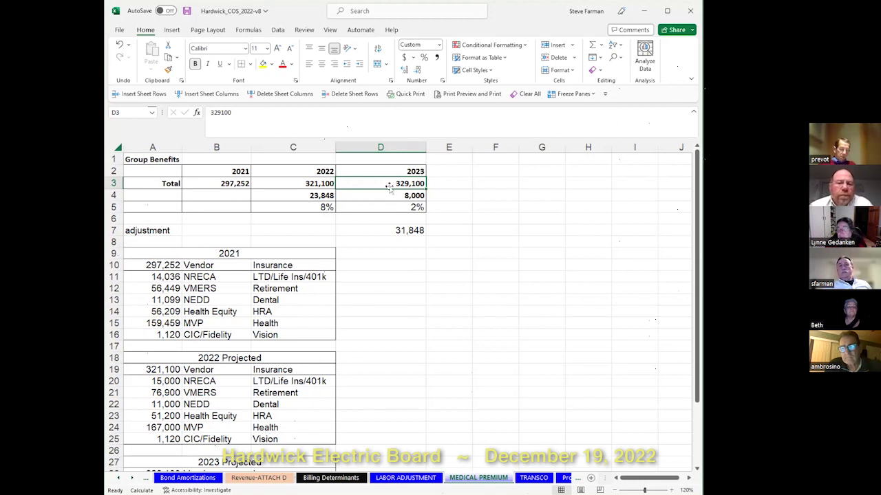
click(396, 169)
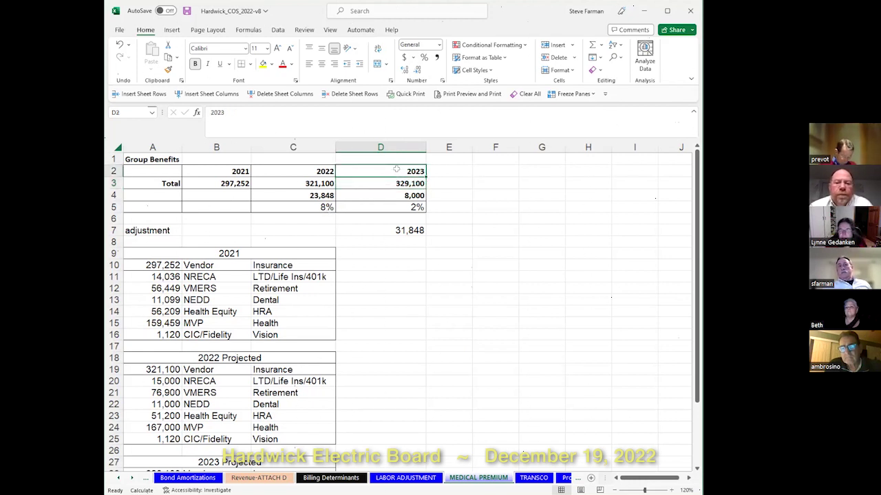
click(395, 181)
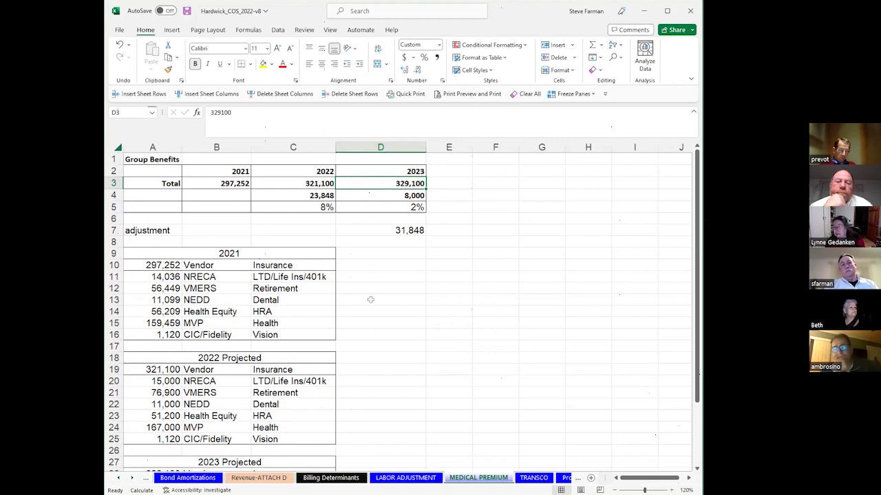
scroll(370, 300, down, 2)
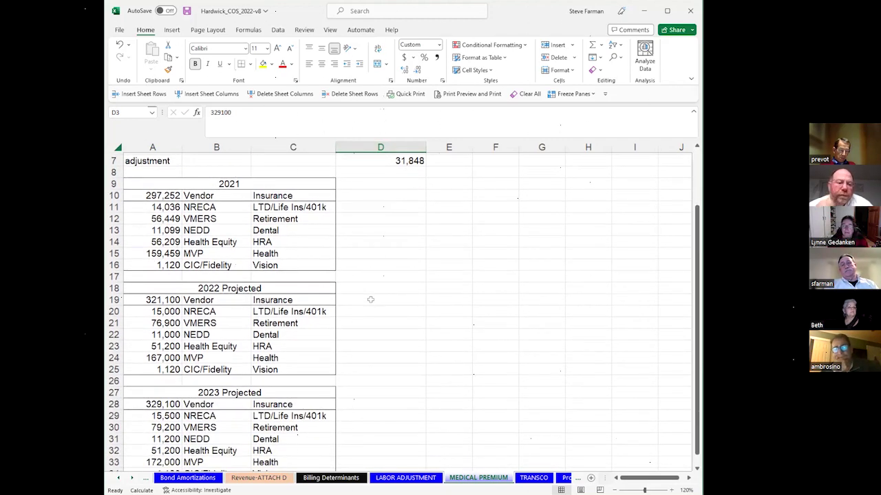
scroll(371, 299, up, 2)
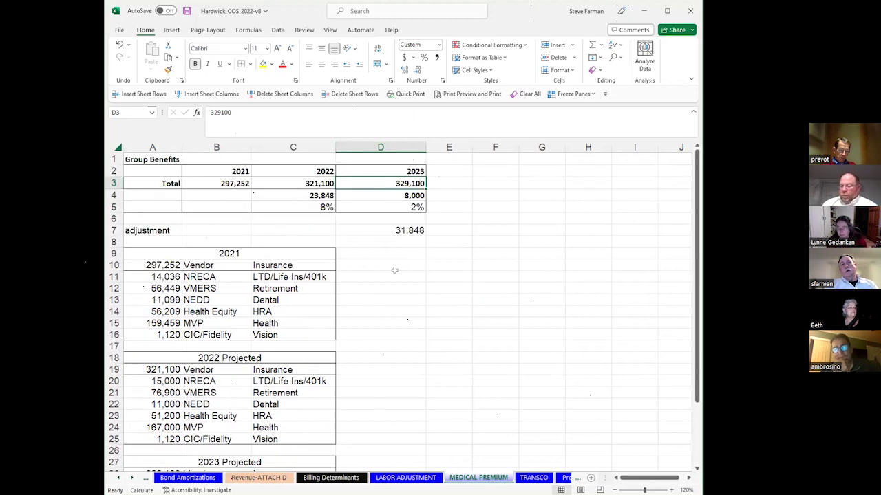
click(394, 276)
click(401, 301)
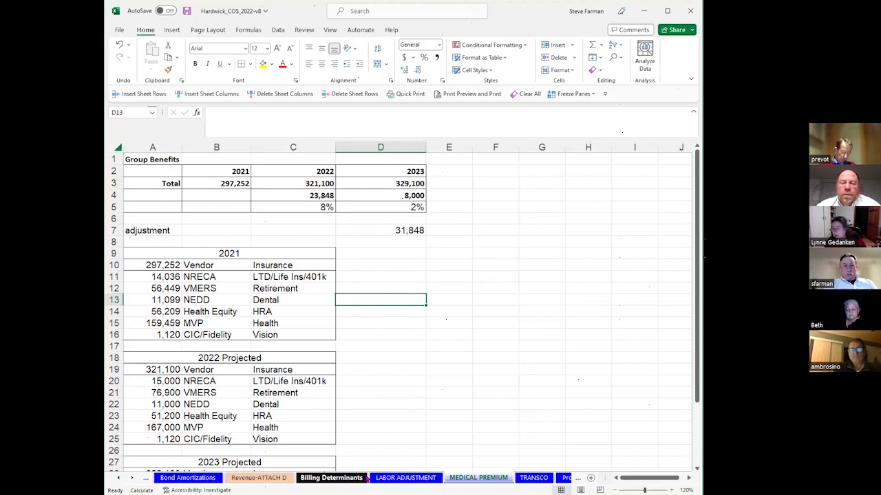
- Open the LABOR ADJUSTMENT sheet and highlight the two non-union labels, their July 2023 adjustments in H18 to H19, and the DISTRIBUTION label
click(390, 478)
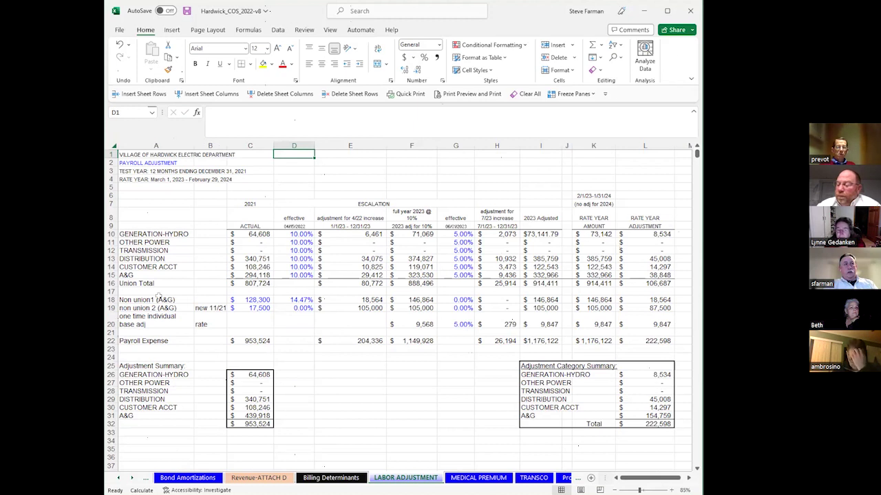
drag(150, 300, 152, 310)
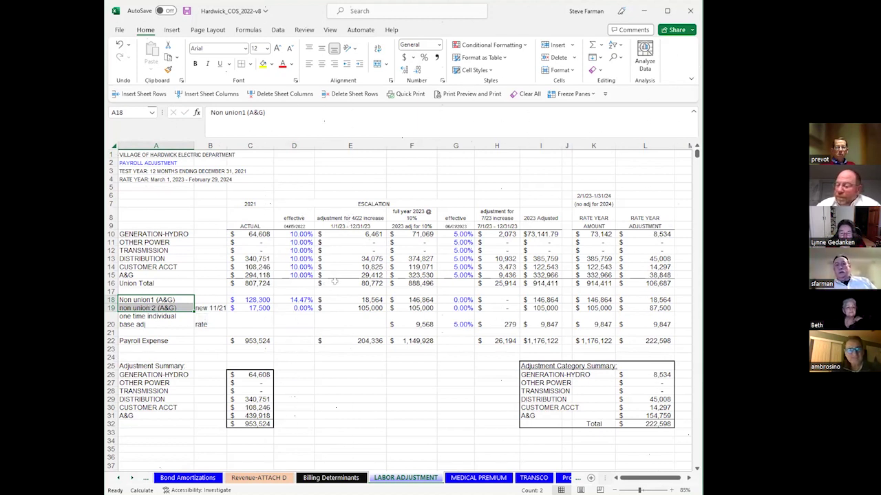
drag(500, 300, 501, 308)
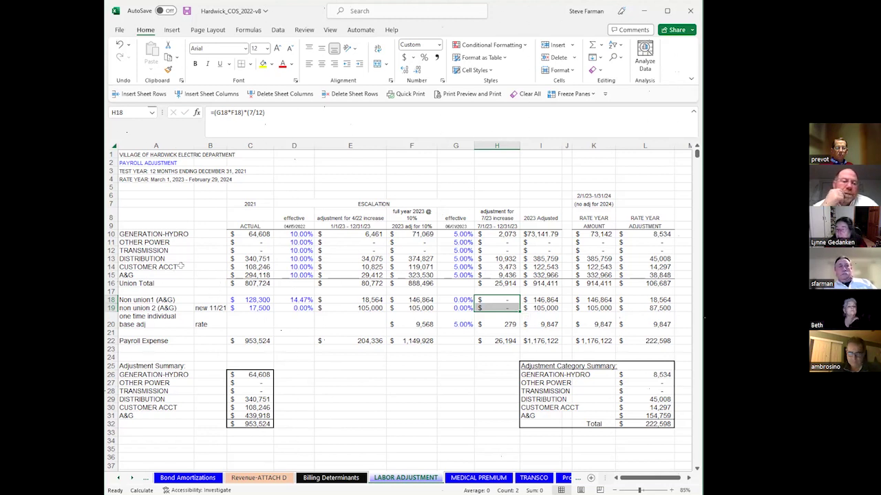
click(148, 257)
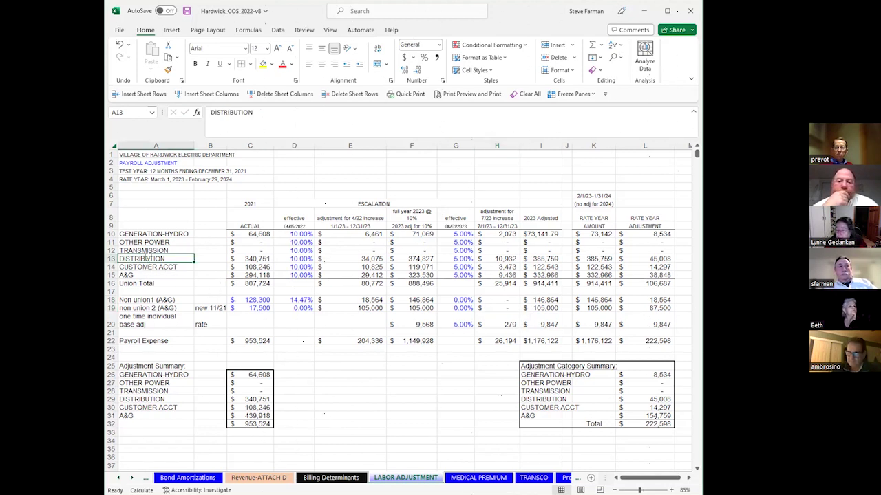
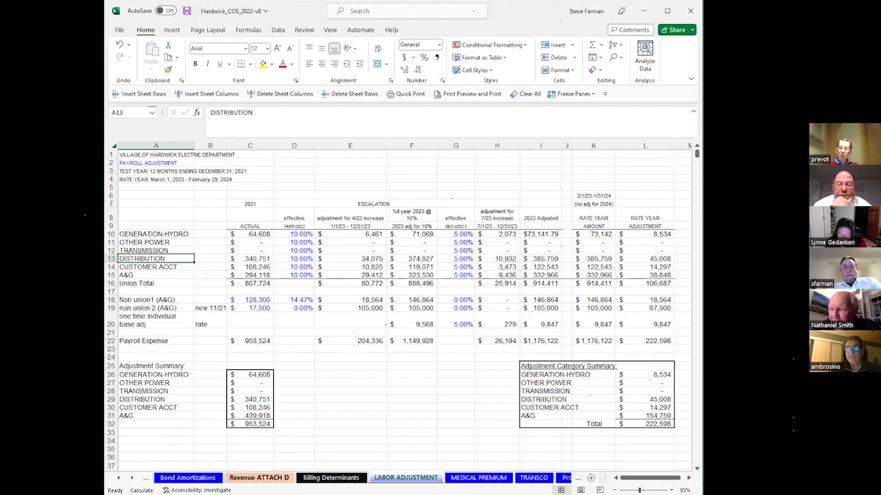
- Browse the workbook's sheet list to its end and back to the first sheets, keeping LABOR ADJUSTMENT open
click(134, 479)
click(134, 479)
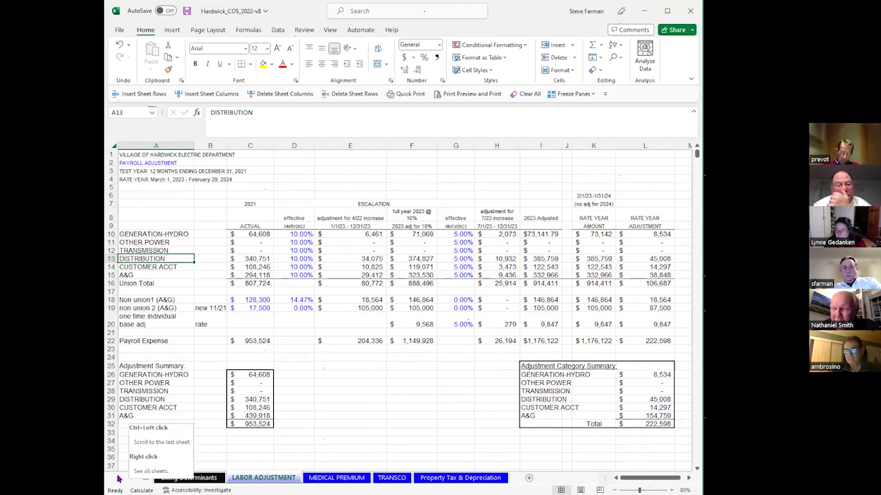
click(119, 478)
click(119, 479)
click(119, 478)
click(119, 478)
click(119, 478)
click(119, 478)
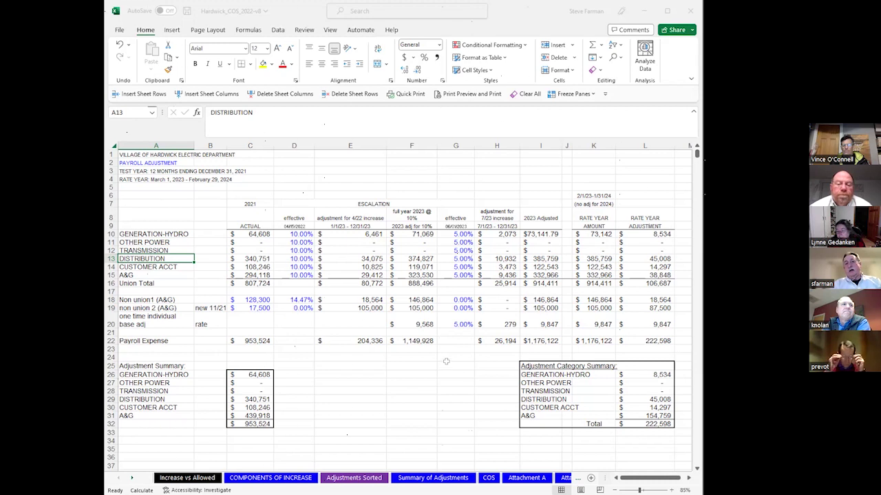
drag(446, 364, 451, 424)
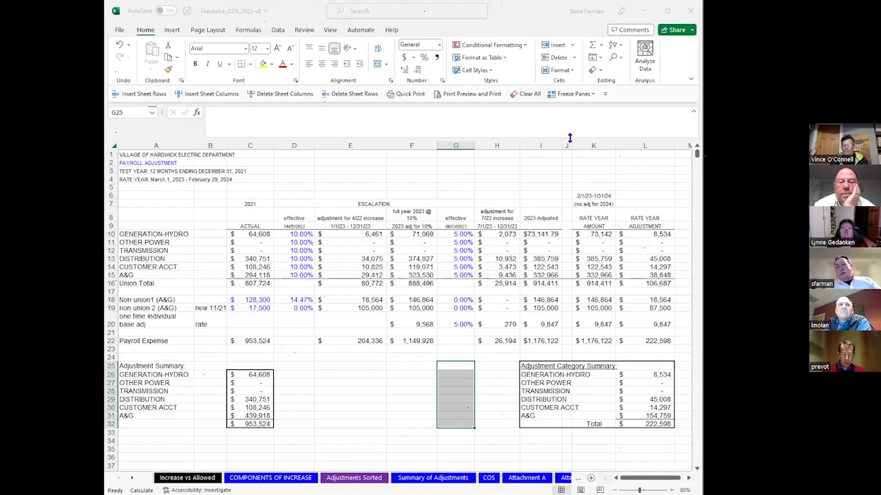
click(415, 366)
drag(454, 369, 455, 423)
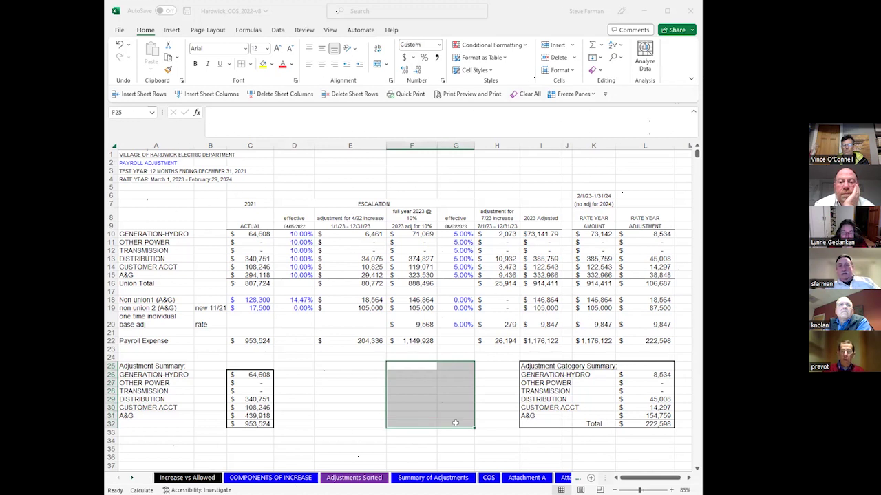
drag(446, 365, 449, 419)
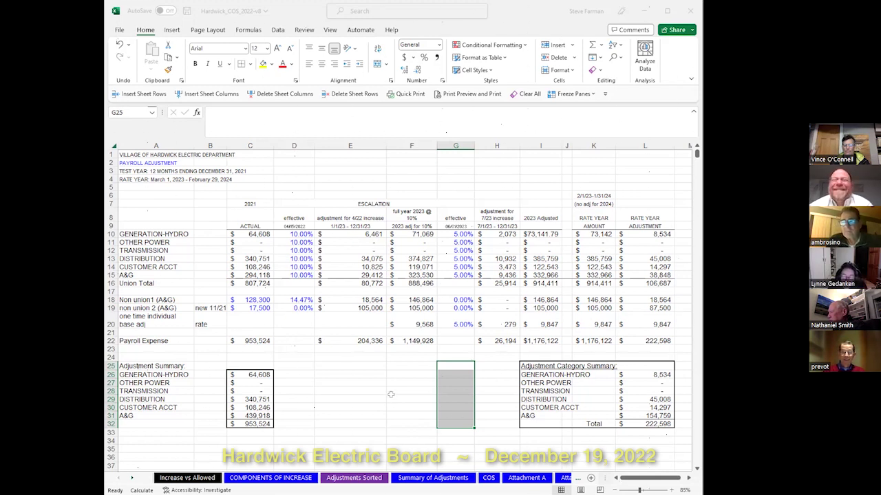
drag(410, 365, 438, 420)
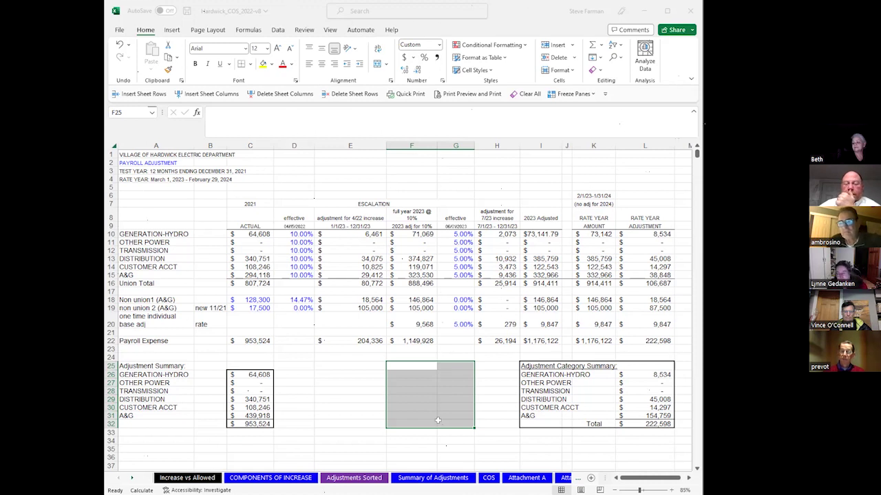
- View the percent increase on the COS sheet and switch to the BONDS-ATTACH C sheet
click(489, 478)
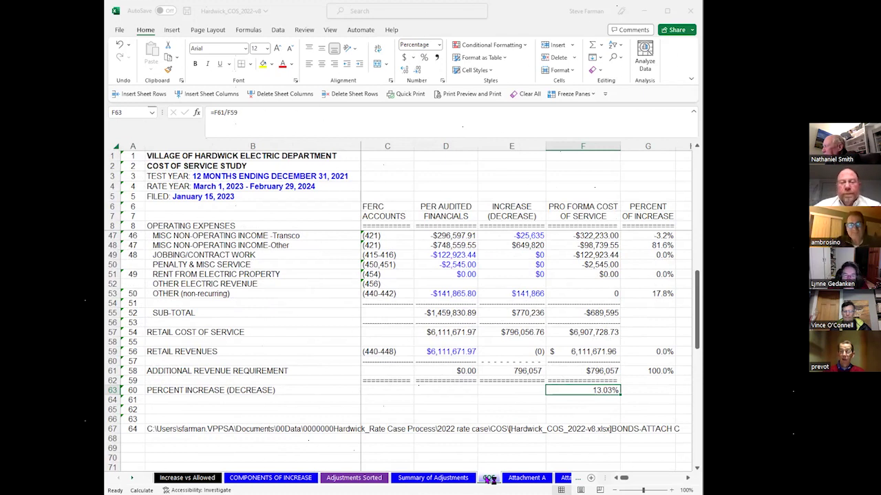
click(133, 478)
click(133, 477)
click(132, 477)
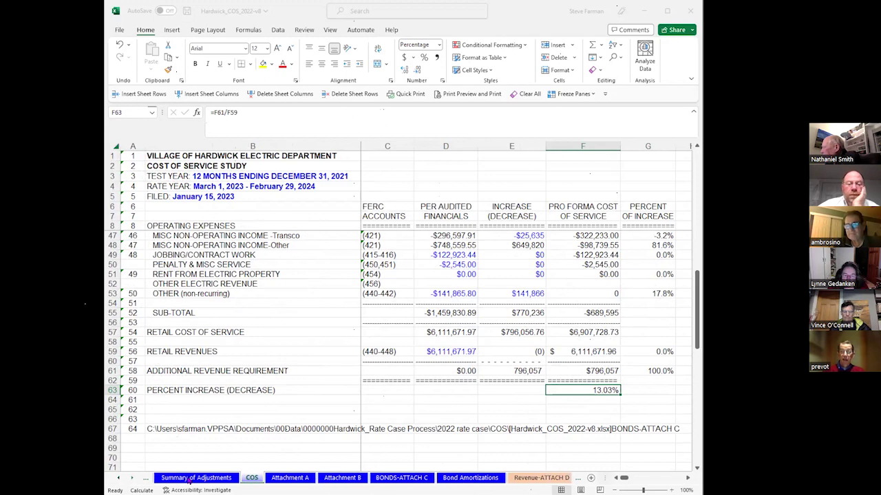
click(397, 479)
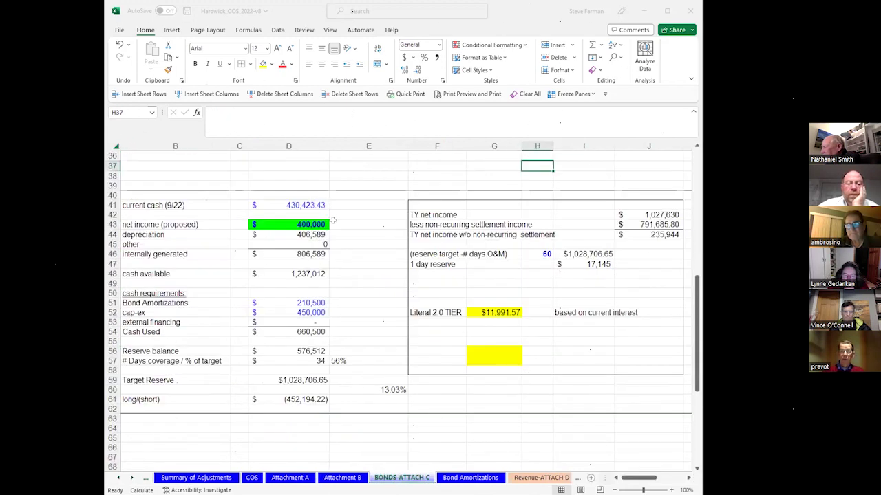
- Review the proposed net income in D43 and the reserve calculation, leaving blank cell E65 selected
click(305, 223)
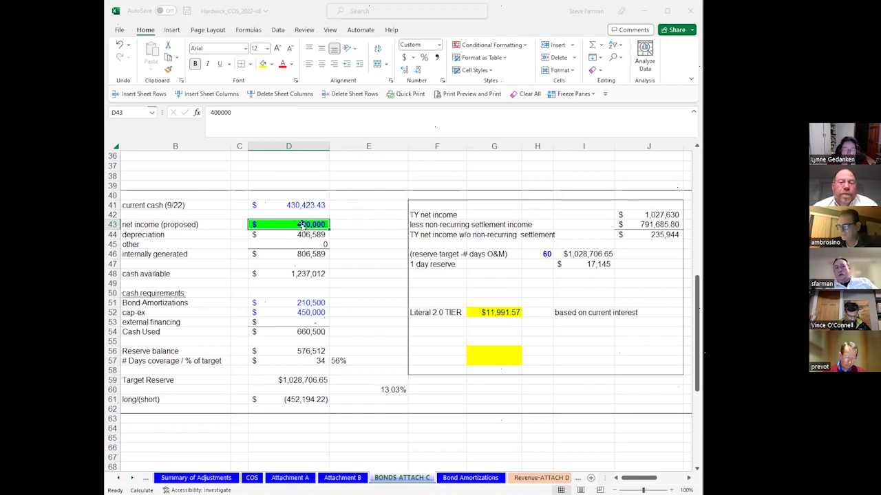
click(379, 163)
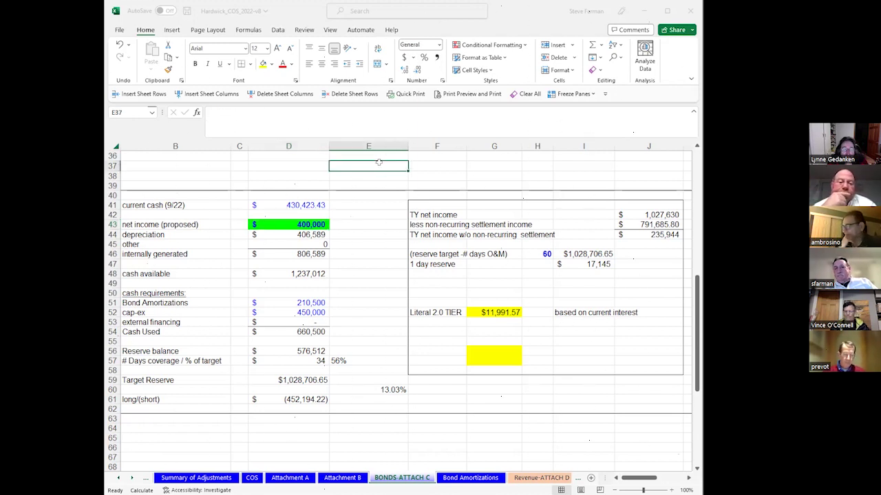
click(375, 434)
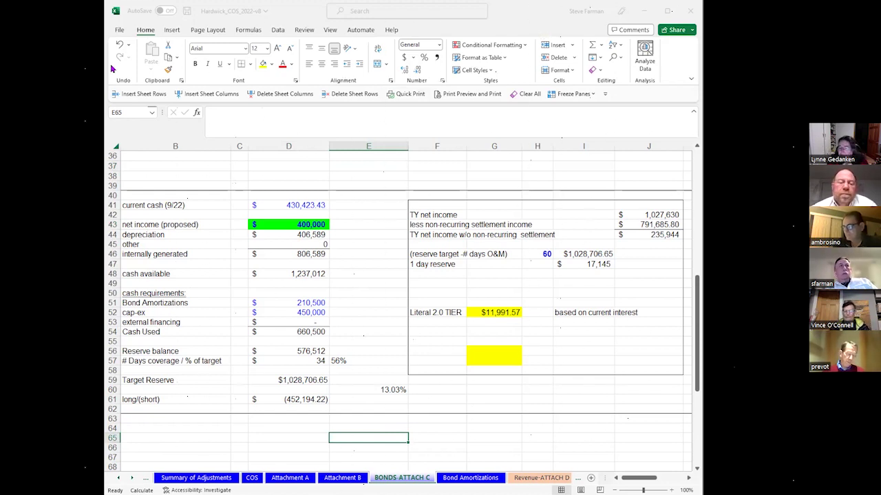
- Save a copy of the workbook as Hardwick_COS_2022-v9 in the COS folder
click(119, 30)
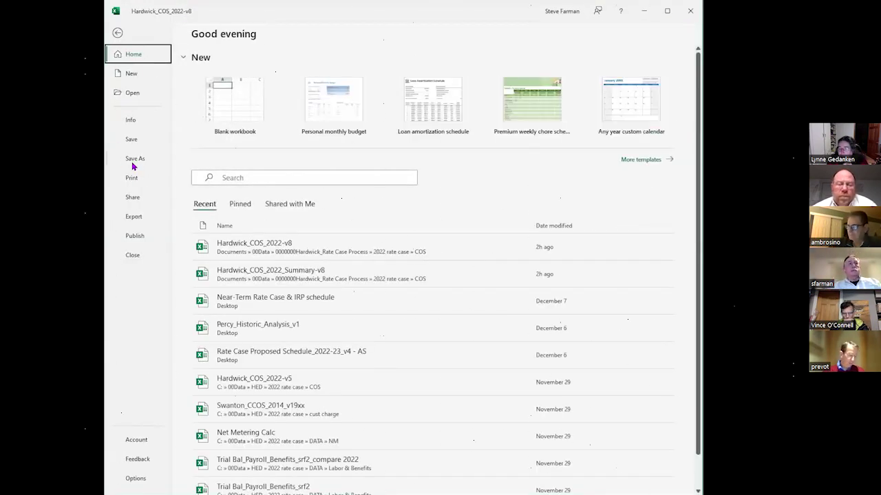
click(135, 161)
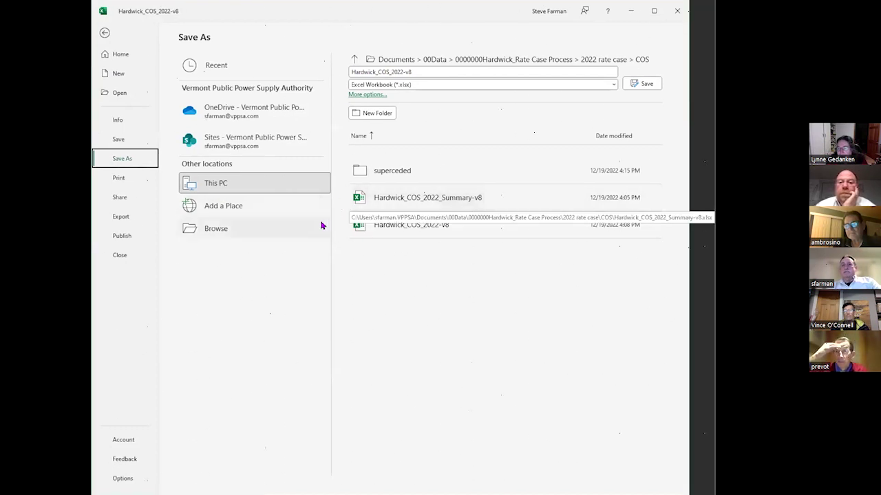
click(435, 71)
key(BackSpace)
text(9)
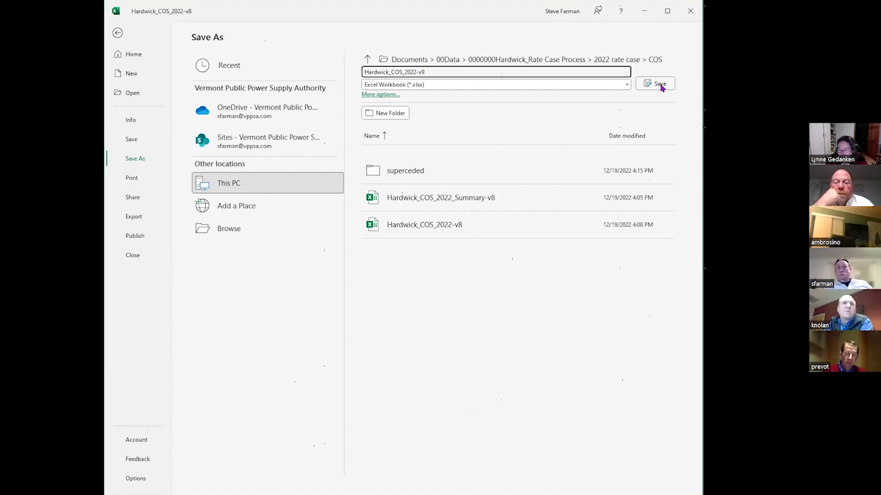
click(655, 84)
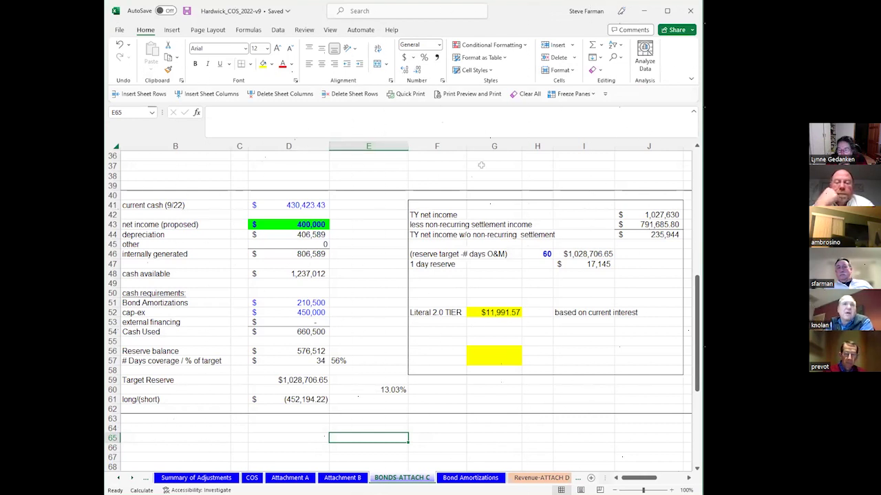
- Highlight blank cells B37 to J37 above the reserve calculation
drag(199, 166, 648, 165)
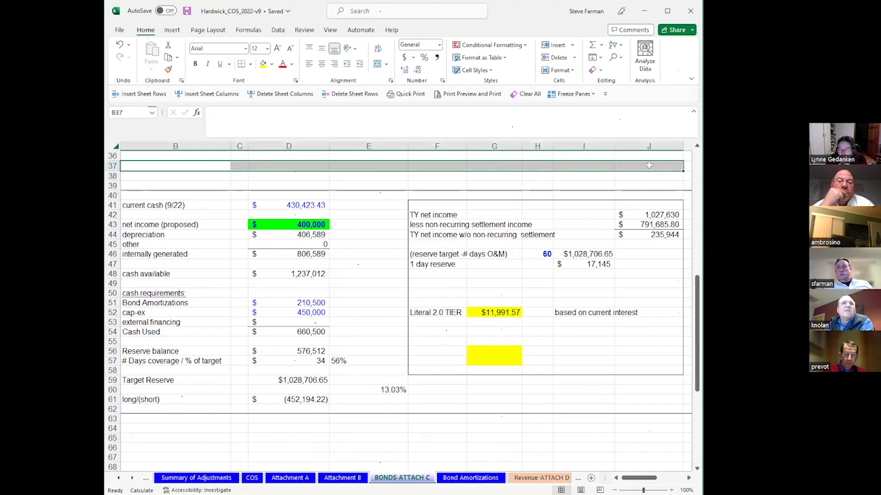